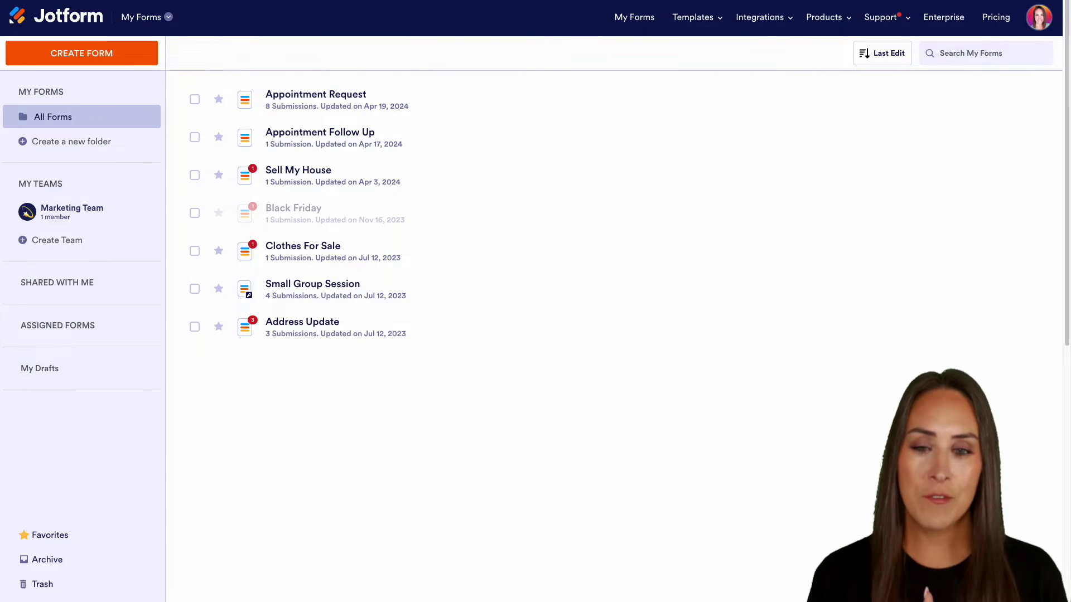
Open the Appointment Request form's More dropdown to reveal Publish, Data and Form options
mouse_move(783, 157)
left_click(1024, 100)
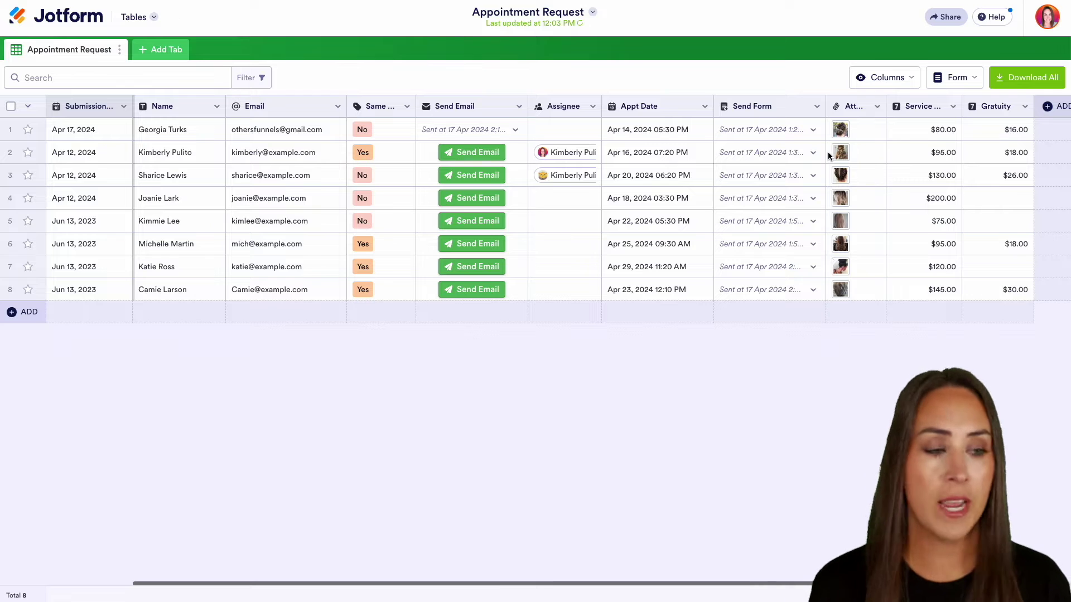
Start a new column of the Advanced Formula type from the Formula column types
left_click(1054, 108)
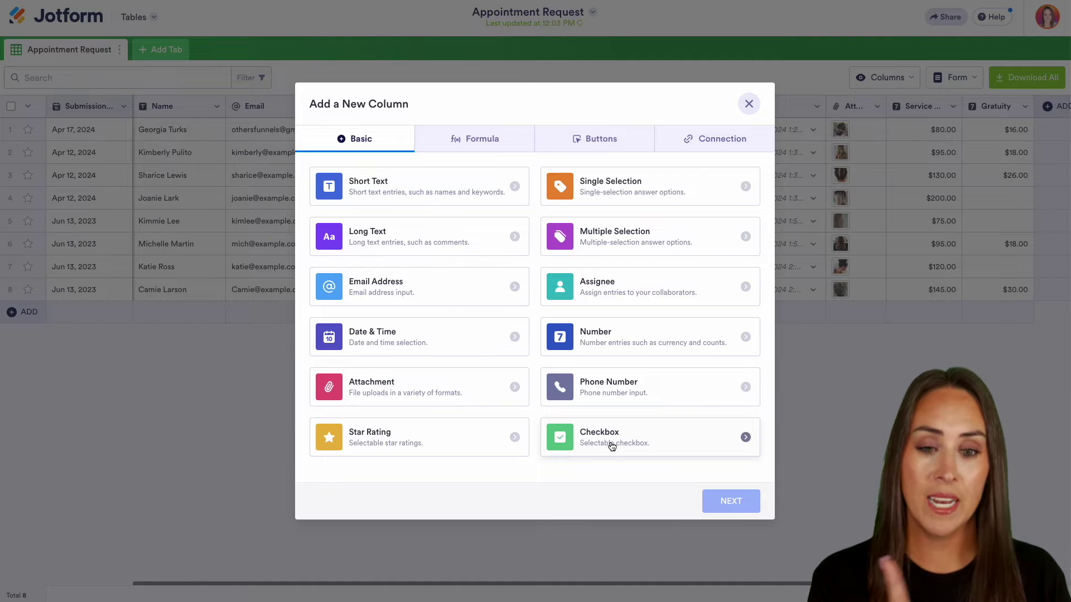
left_click(476, 139)
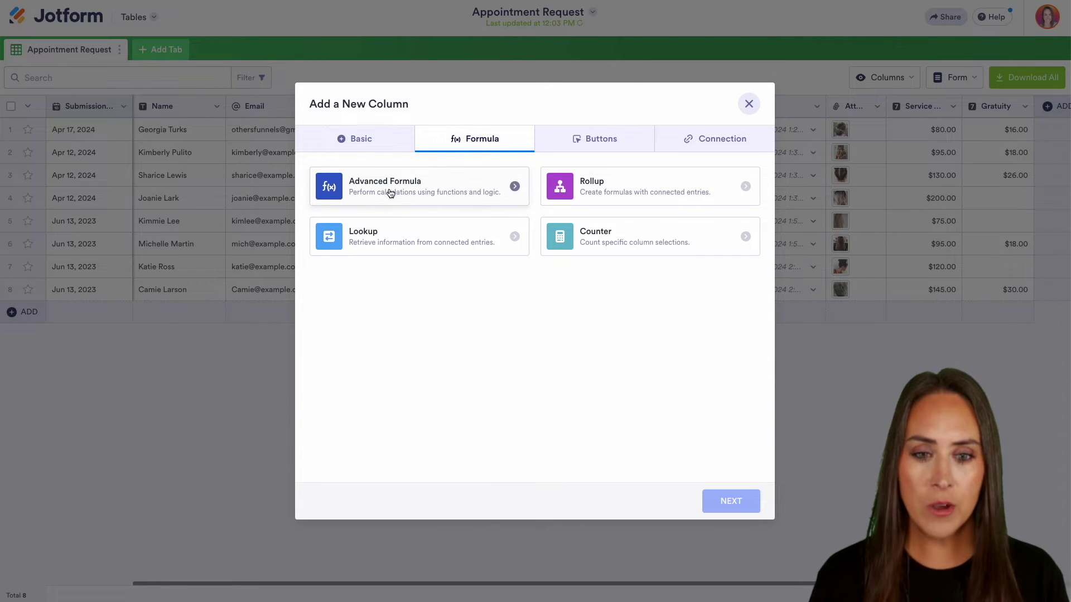
left_click(460, 192)
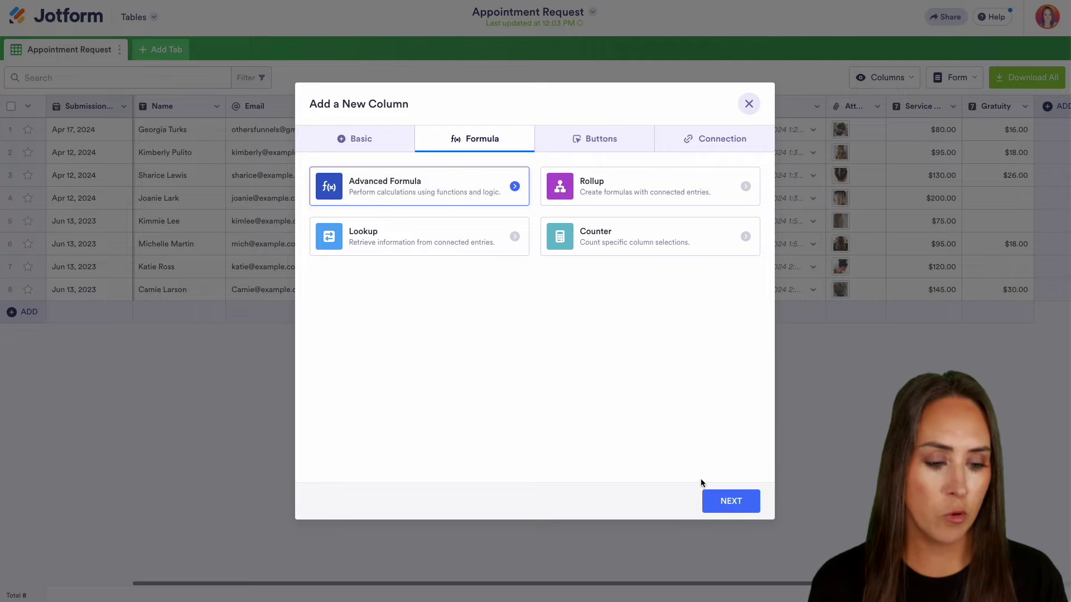
Create a column named Total with the formula Service Price + Gratuity
left_click(734, 507)
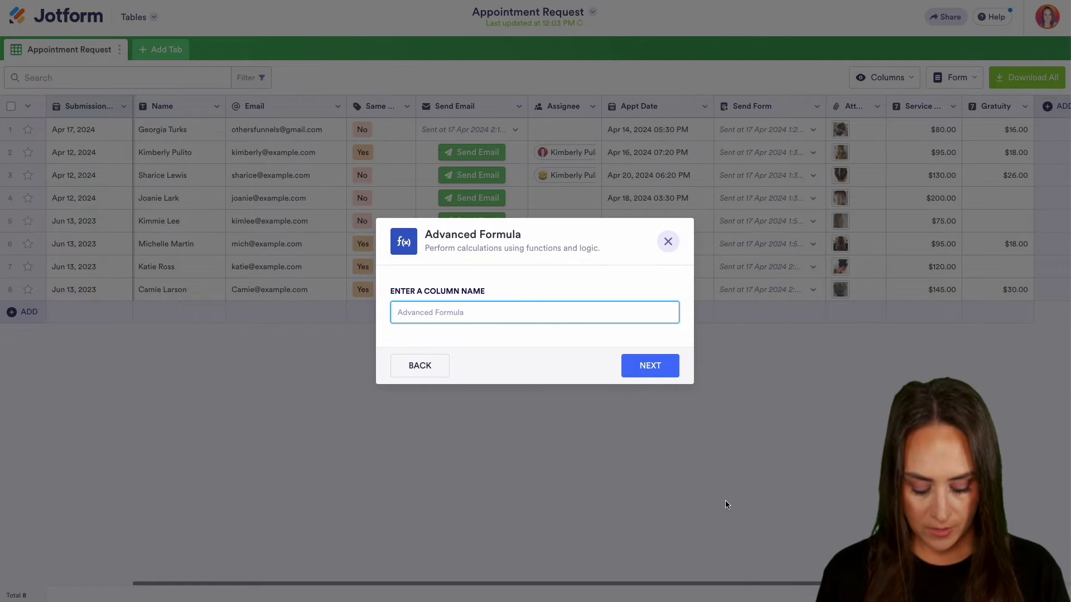
type("Total")
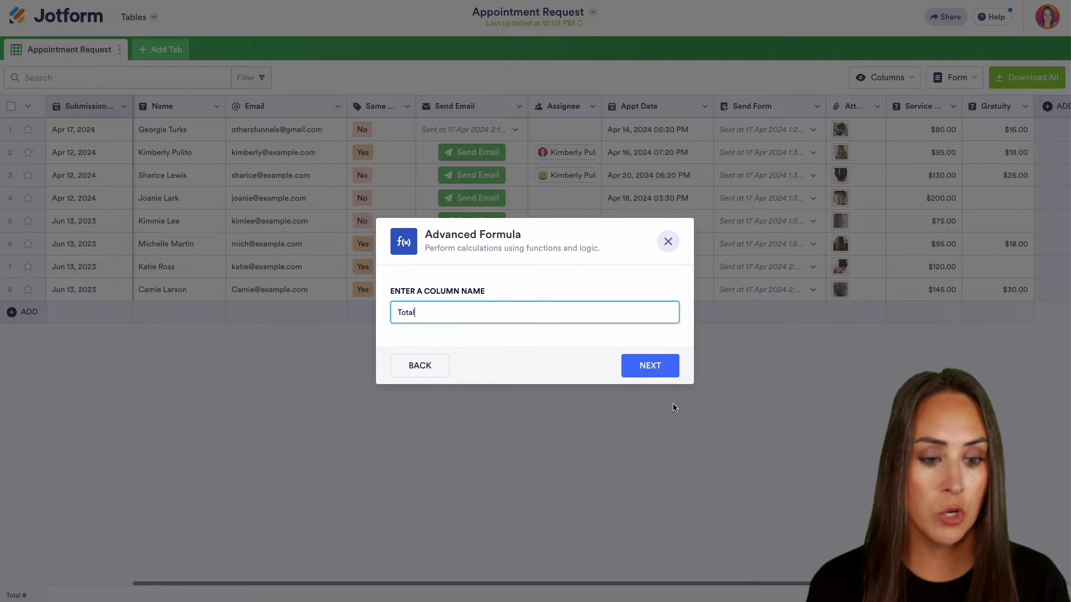
left_click(650, 368)
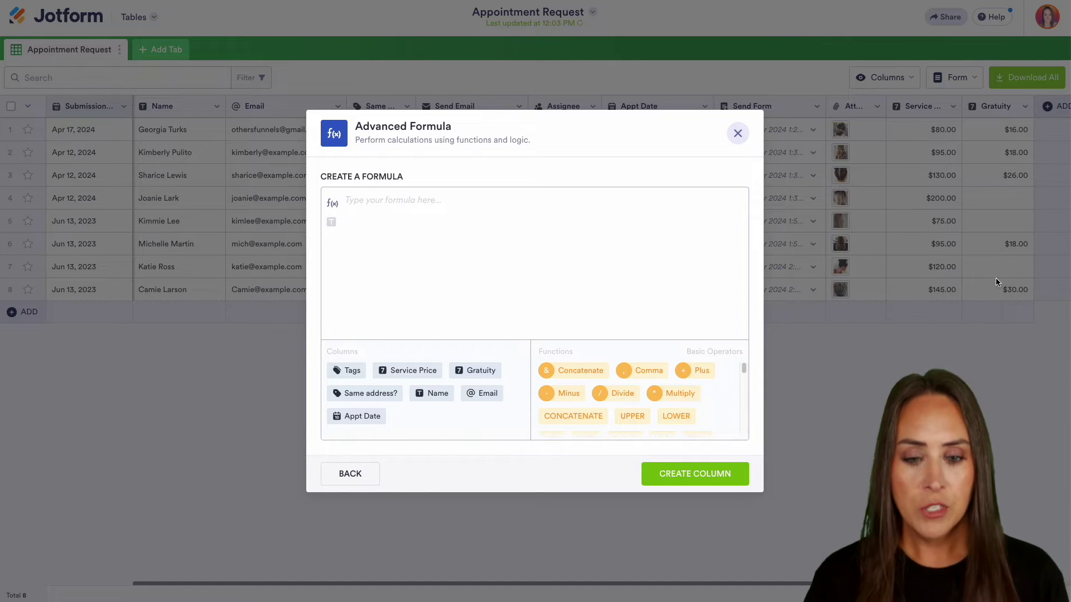
left_click(409, 371)
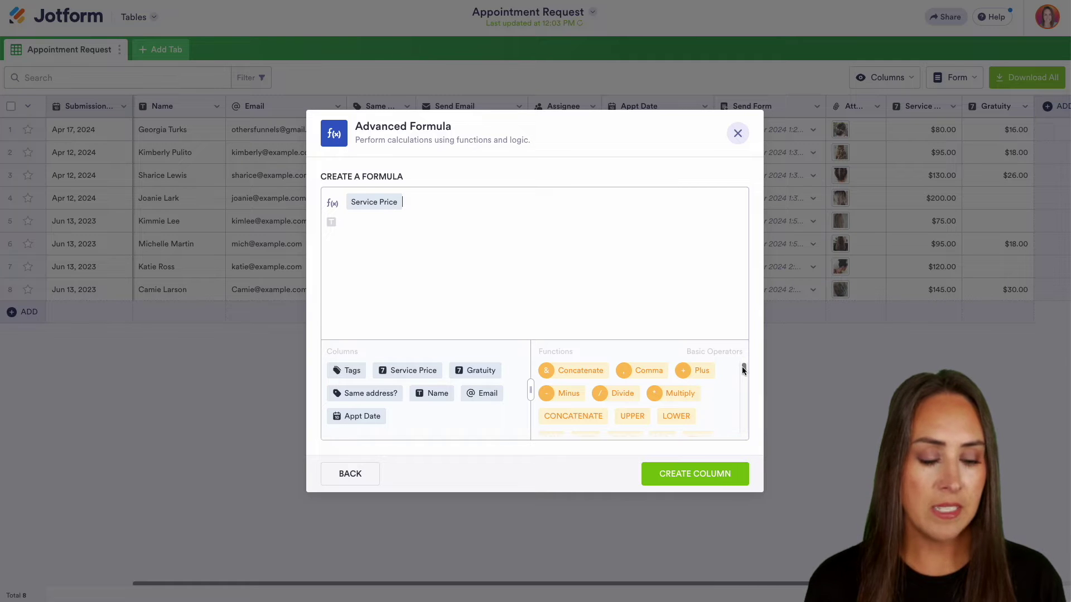
left_click_drag(744, 369, 745, 406)
scroll(744, 399, "up", 5)
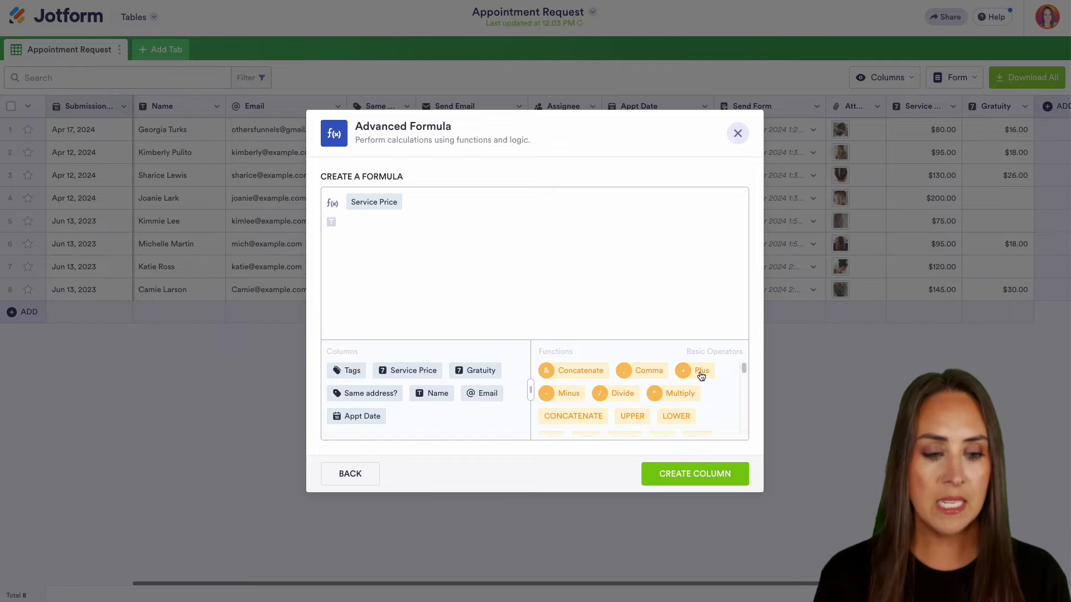
left_click(701, 373)
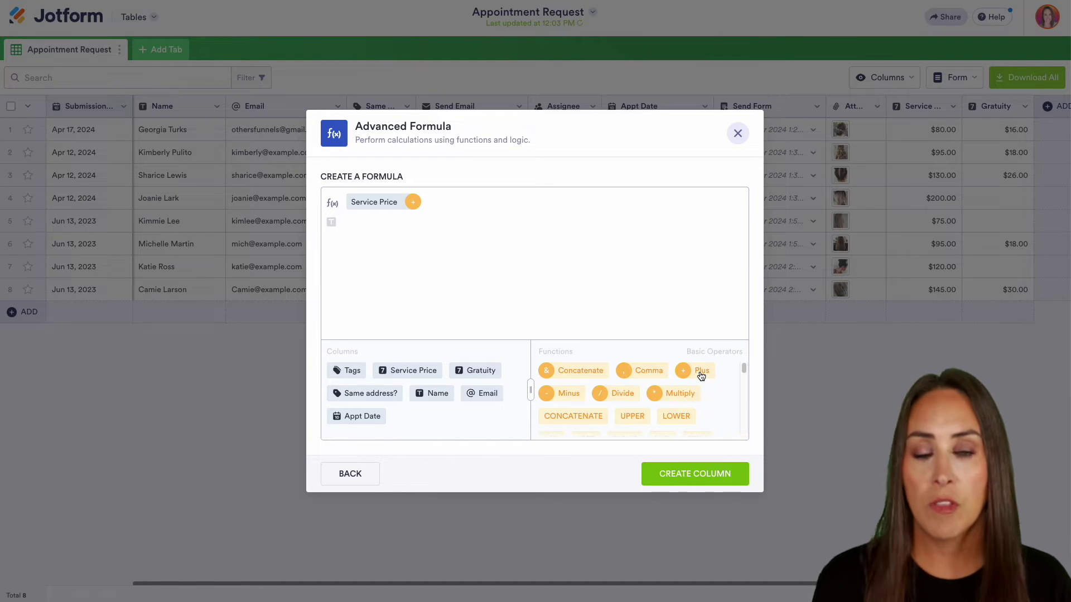
left_click(480, 373)
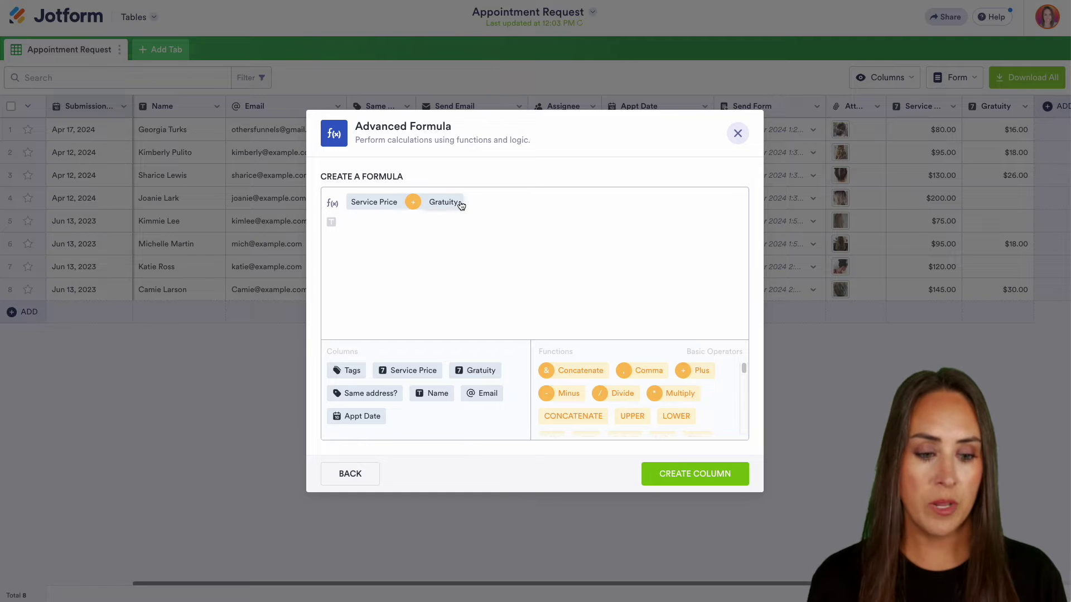
left_click(697, 474)
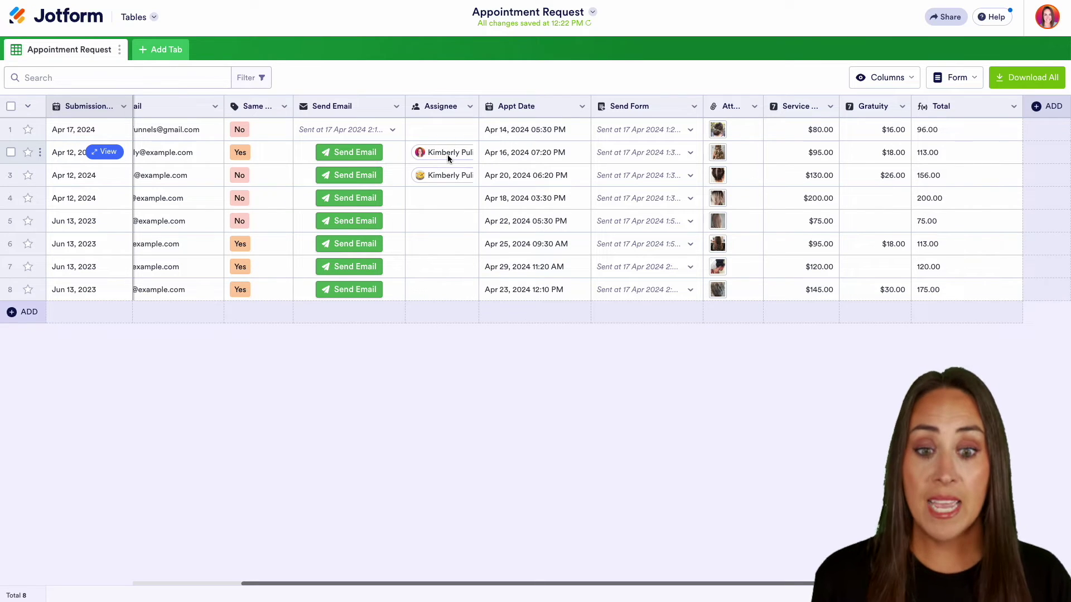
left_click(444, 198)
left_click(434, 200)
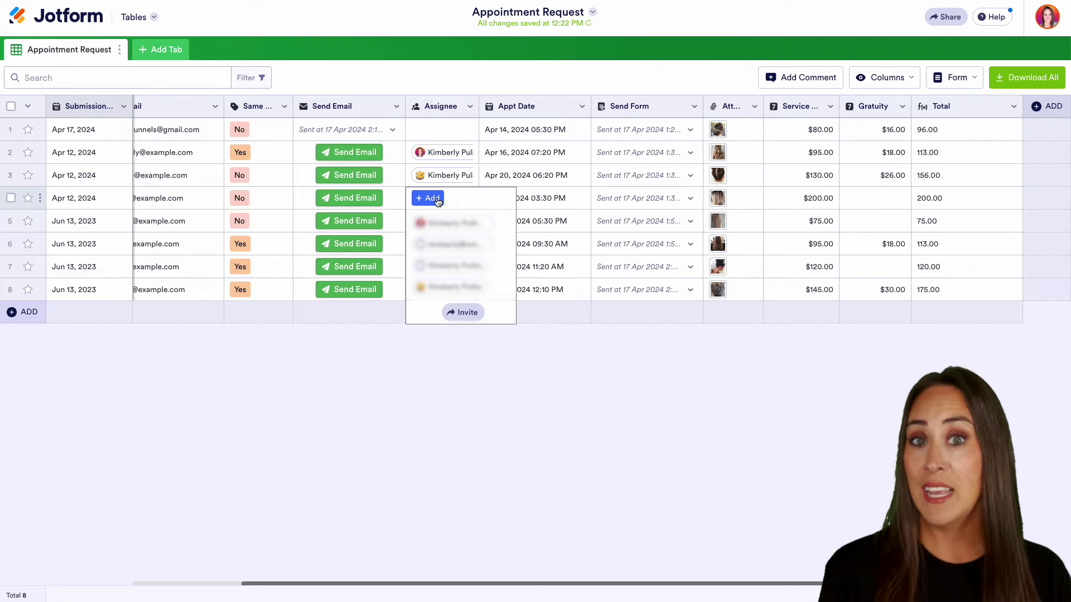
left_click(455, 315)
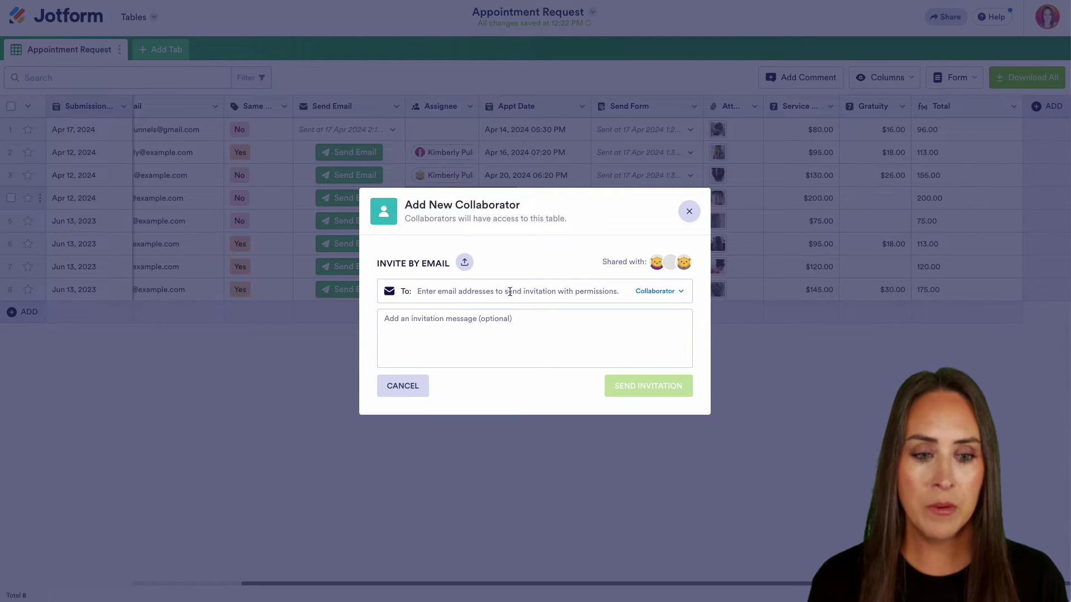
left_click(685, 264)
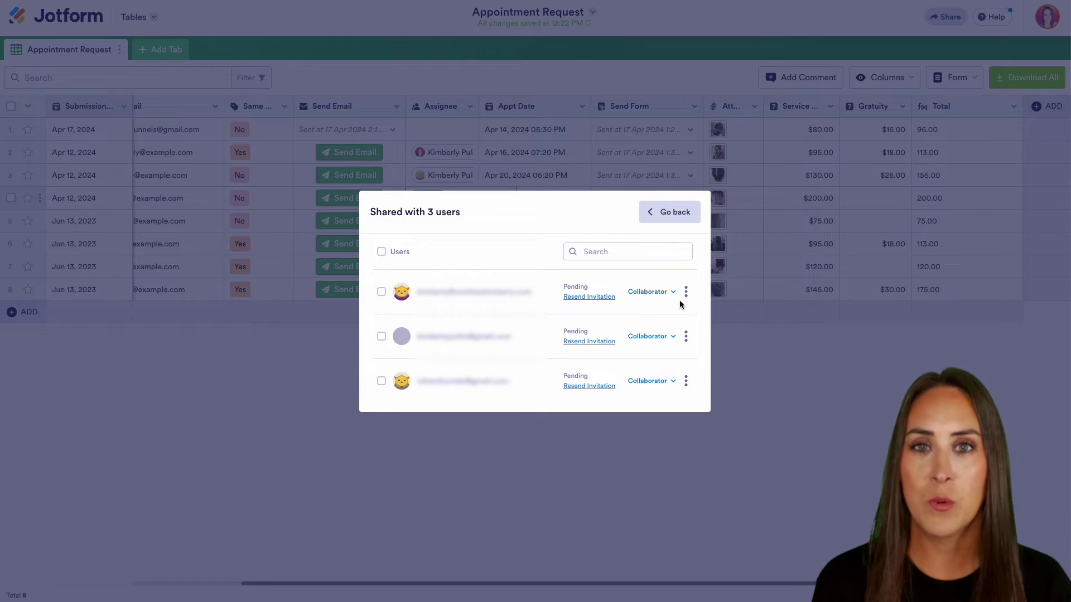
left_click(801, 445)
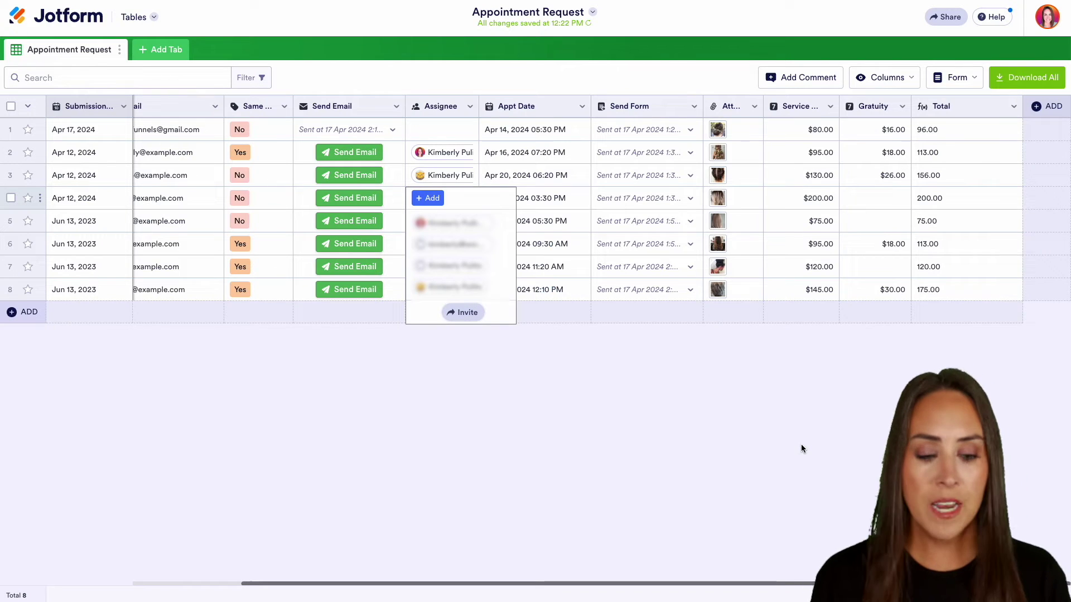
left_click(517, 551)
left_click_drag(495, 580, 257, 583)
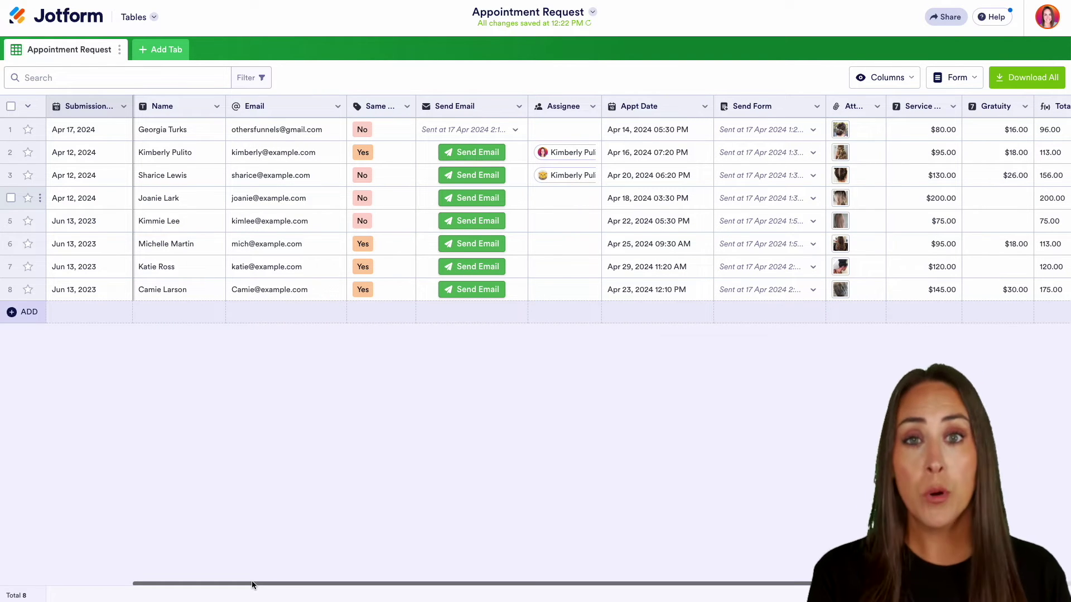
left_click(163, 51)
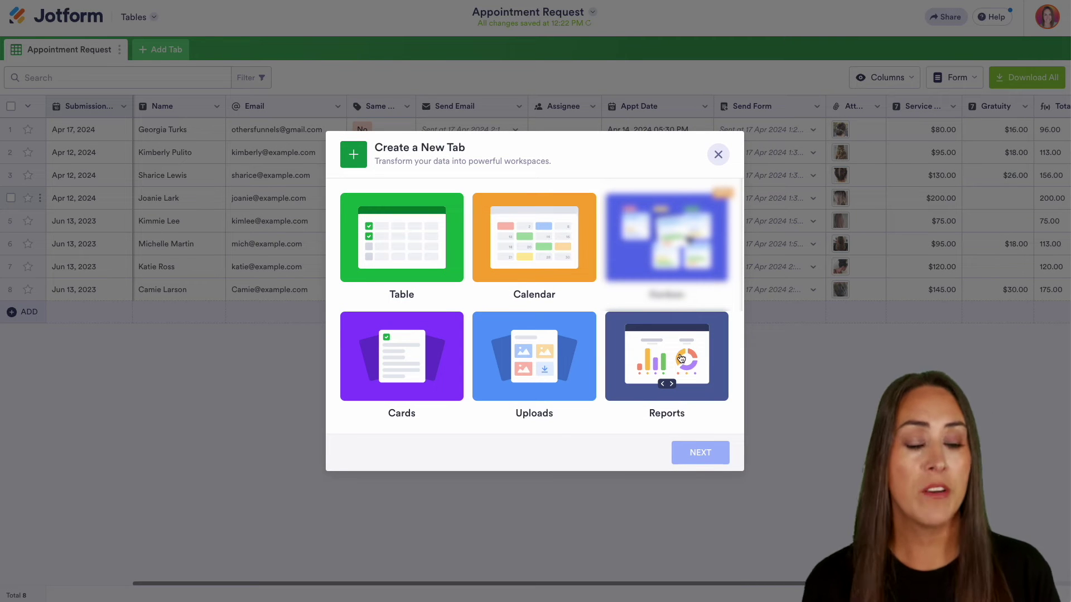
left_click(774, 403)
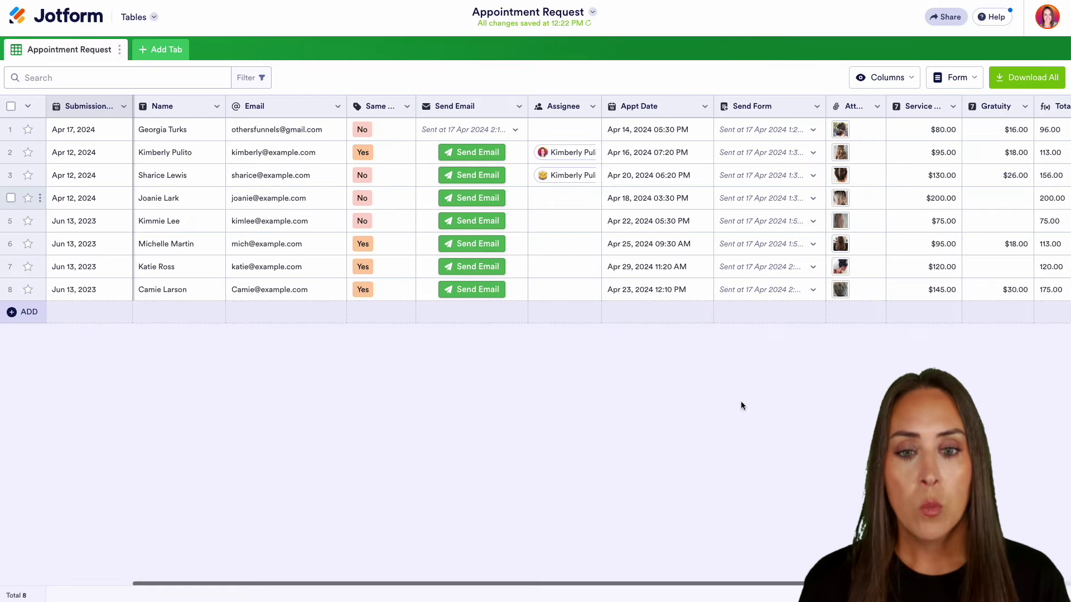
left_click(408, 107)
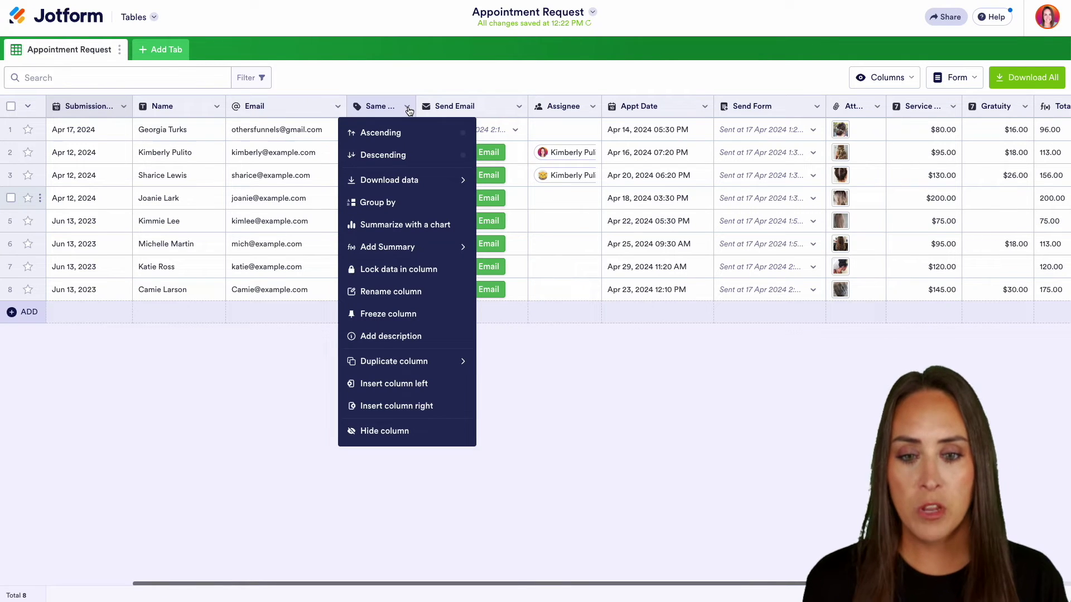
left_click(411, 224)
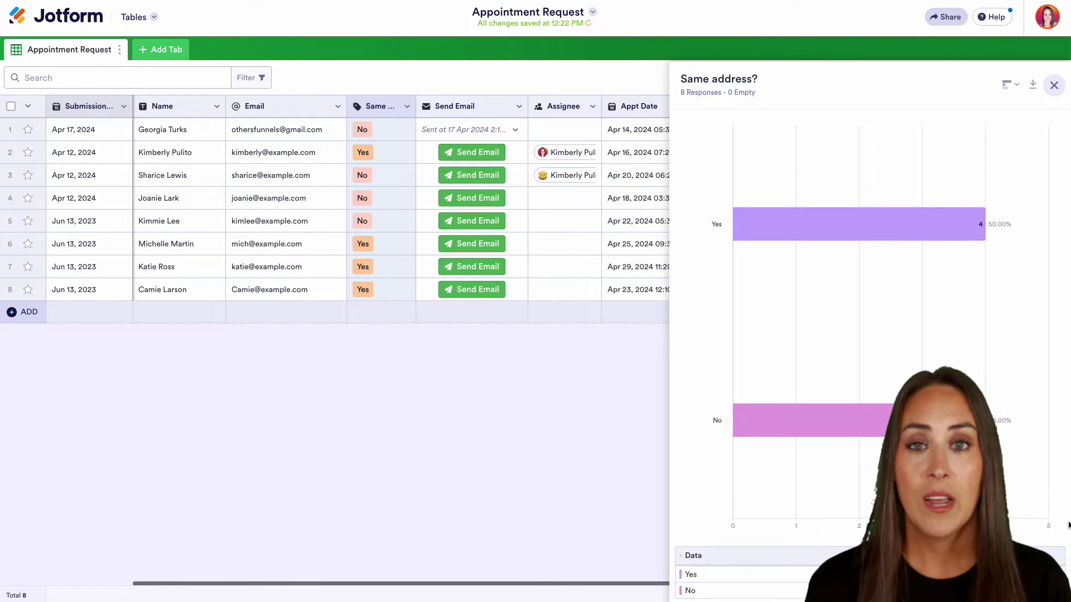
left_click(1054, 86)
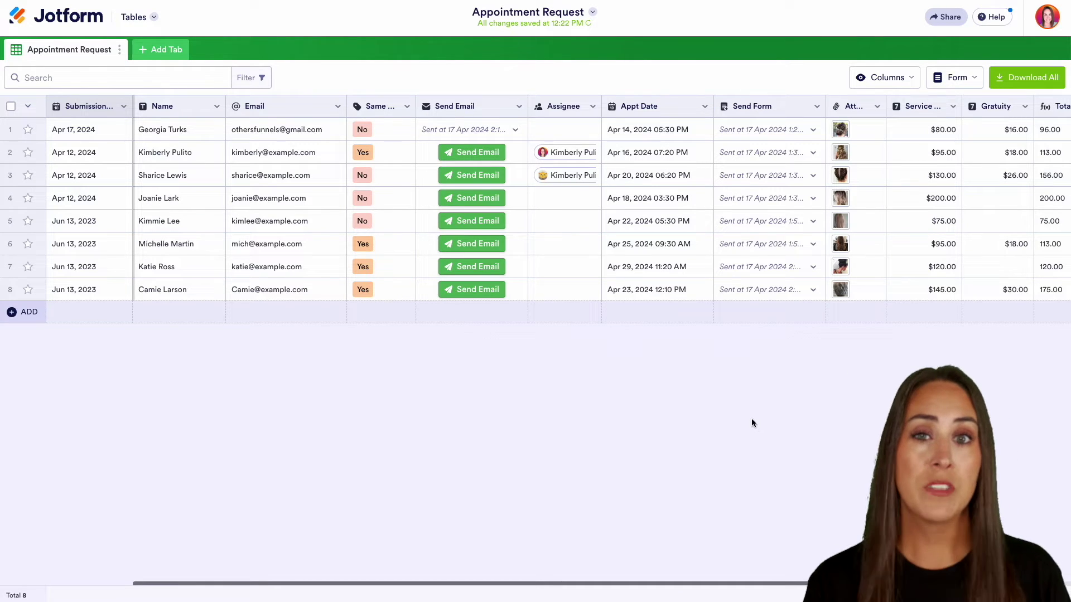
left_click(947, 20)
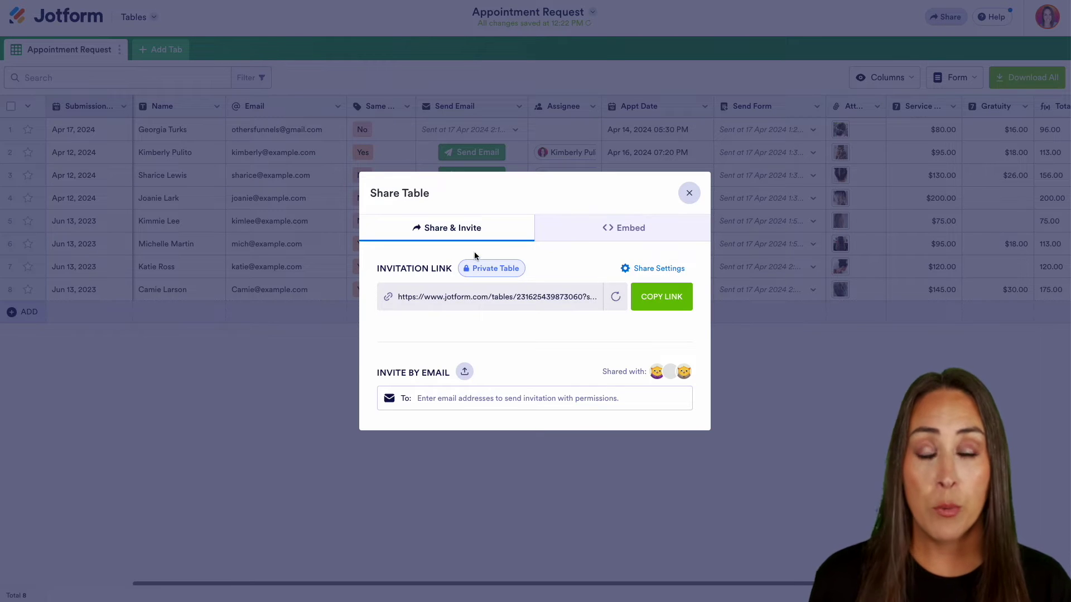
left_click(652, 271)
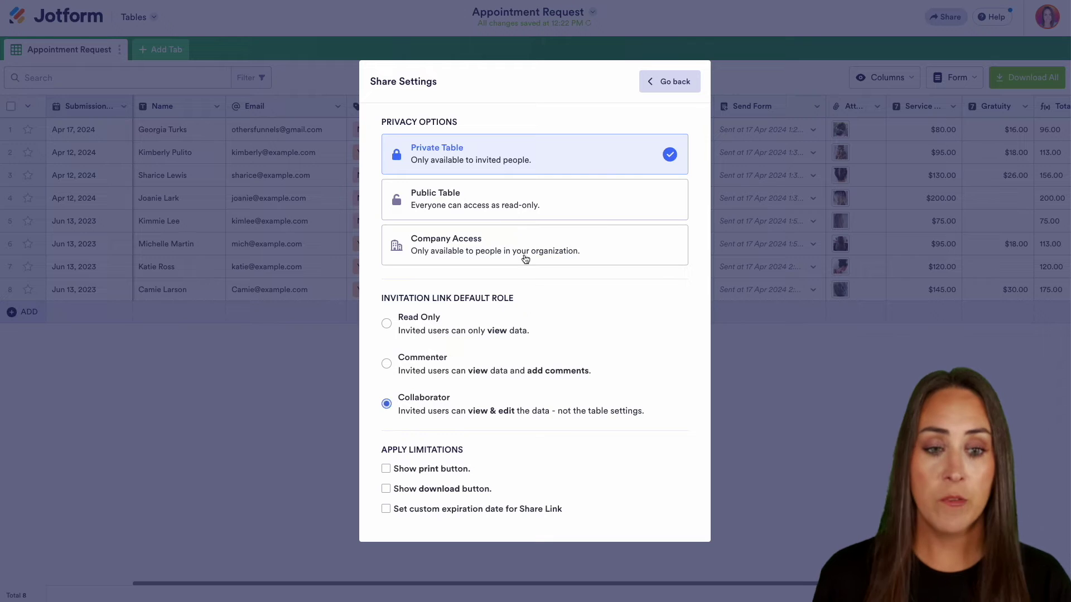
left_click(591, 208)
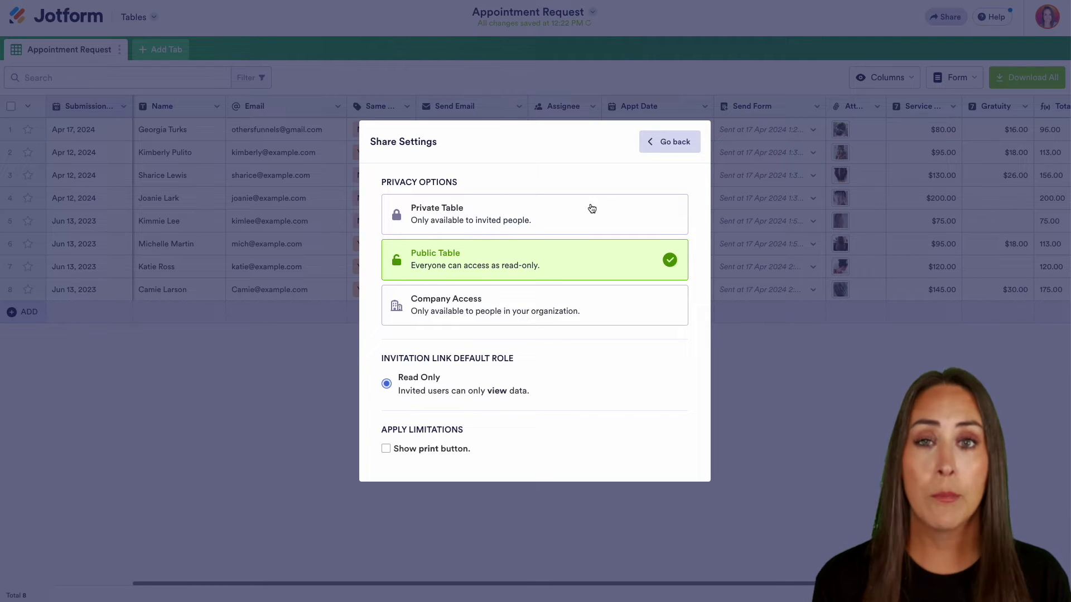
left_click(593, 303)
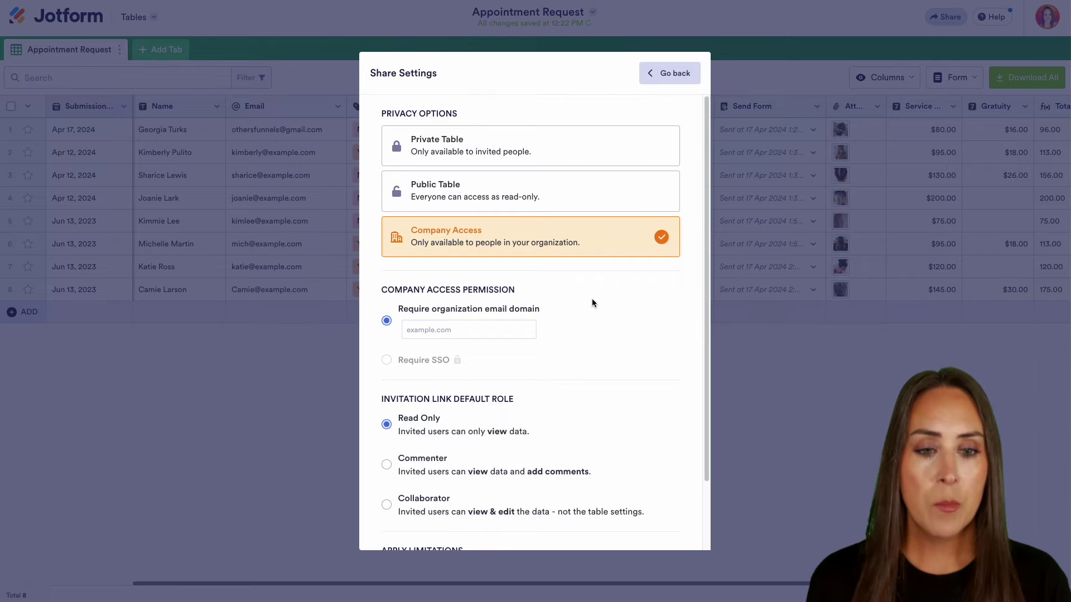
left_click(579, 151)
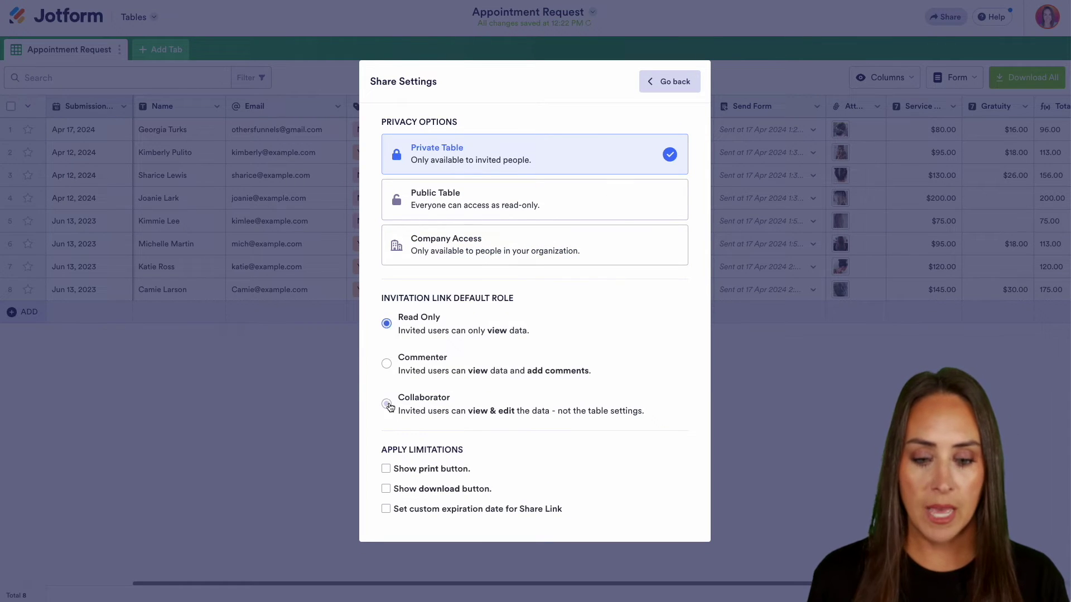
left_click(386, 404)
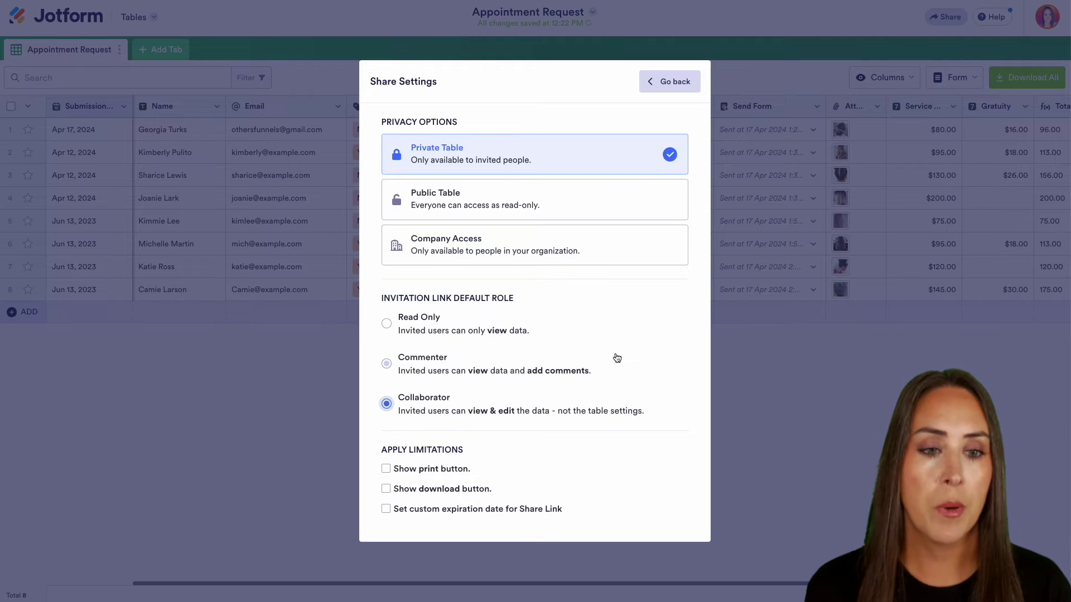
left_click(671, 82)
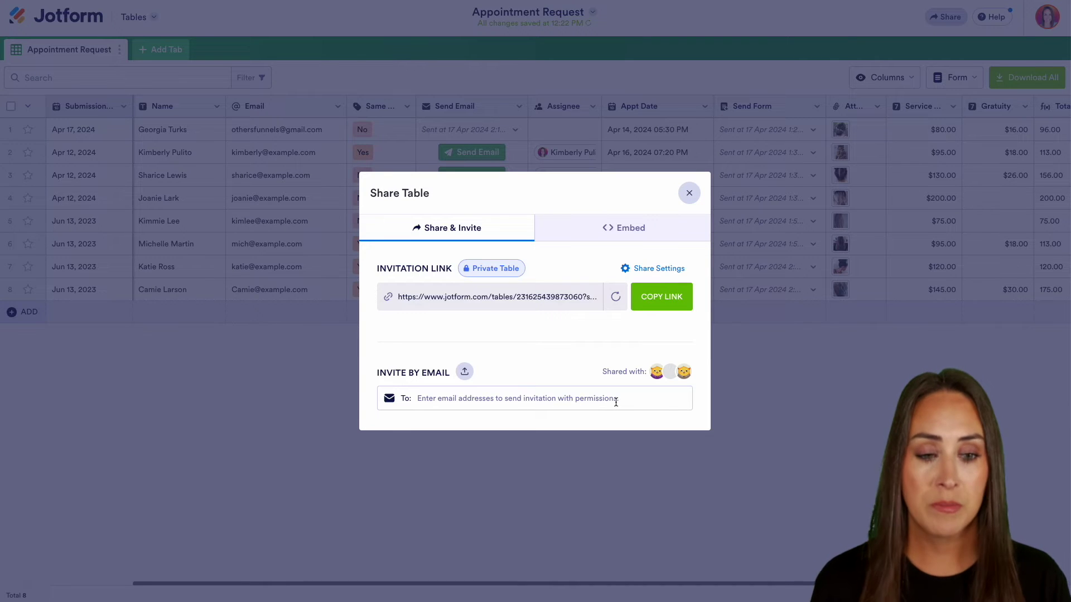
left_click(690, 194)
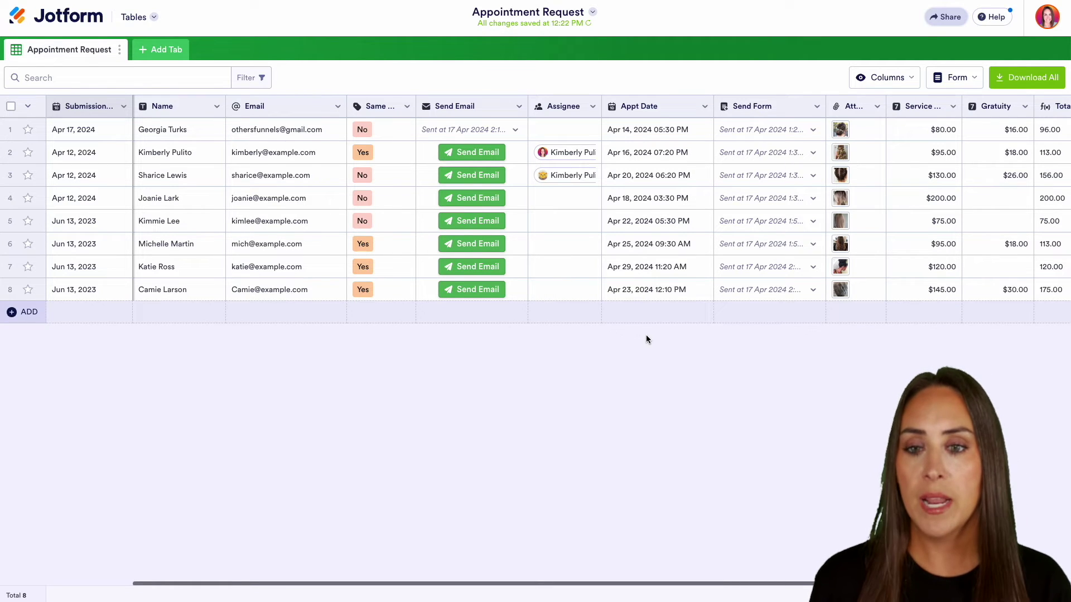
Filter the entries to those whose Assignee includes the stylist
left_click(256, 78)
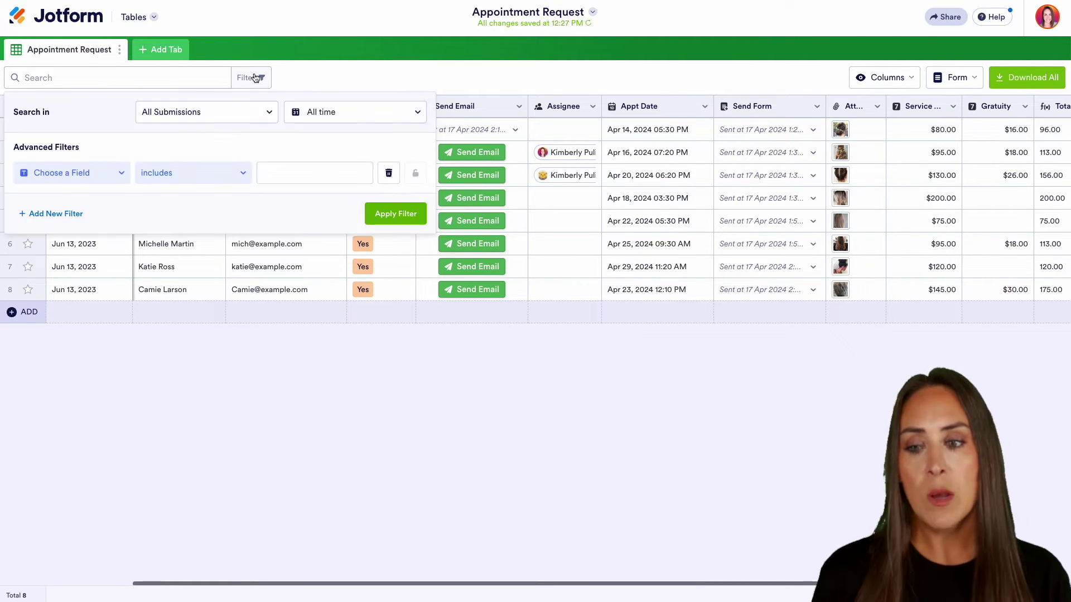
left_click(88, 174)
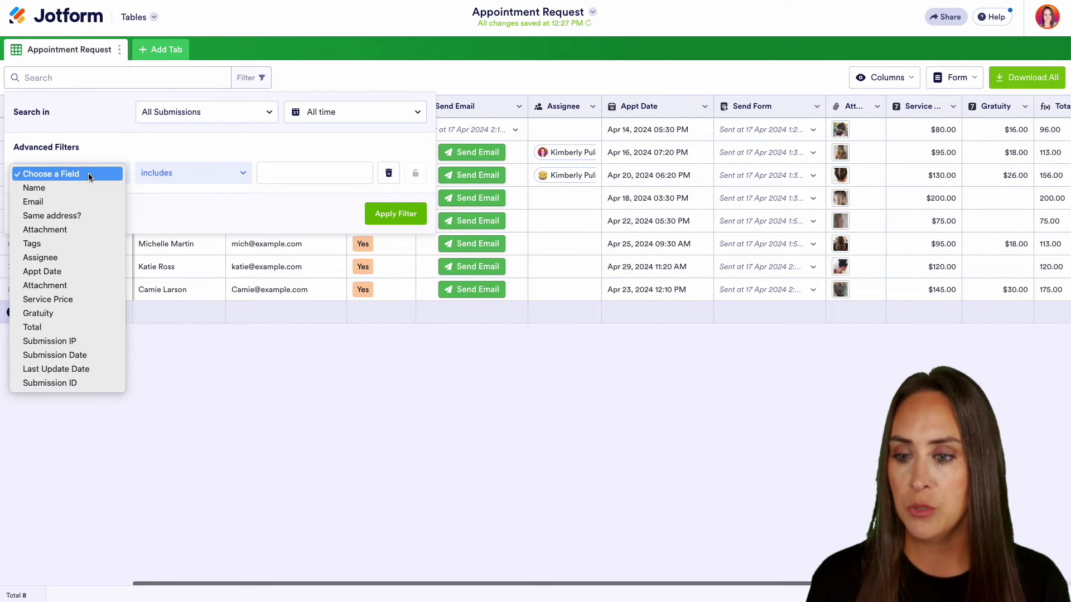
left_click(68, 257)
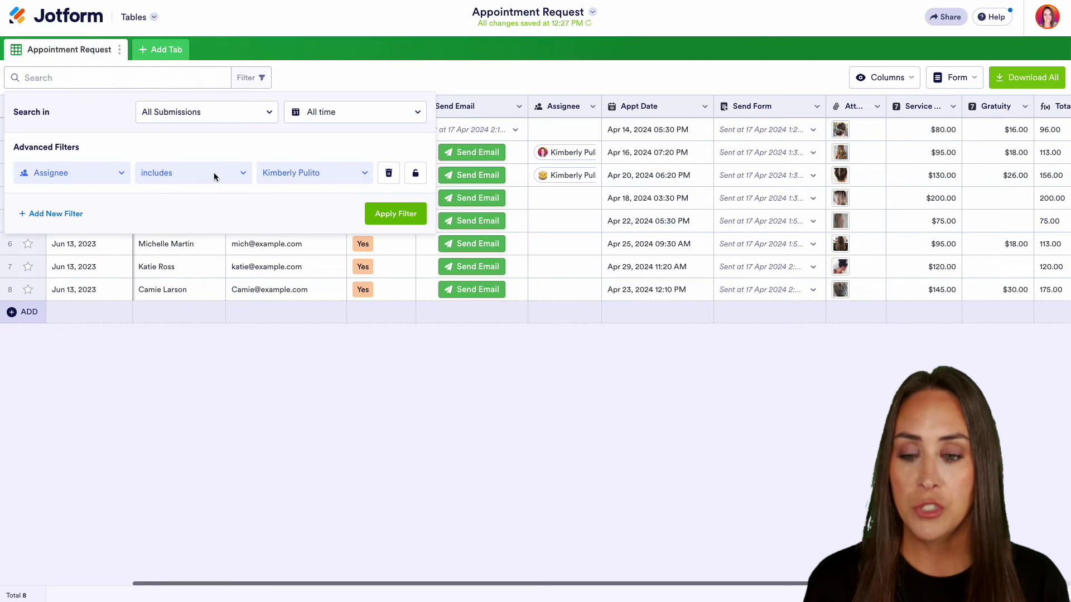
left_click(320, 174)
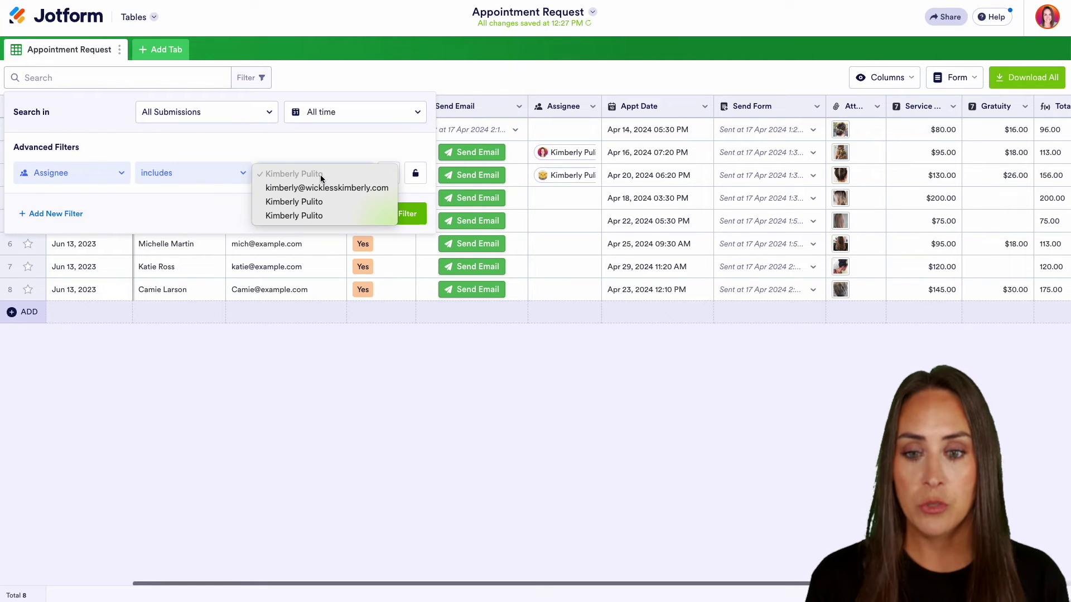
left_click(320, 175)
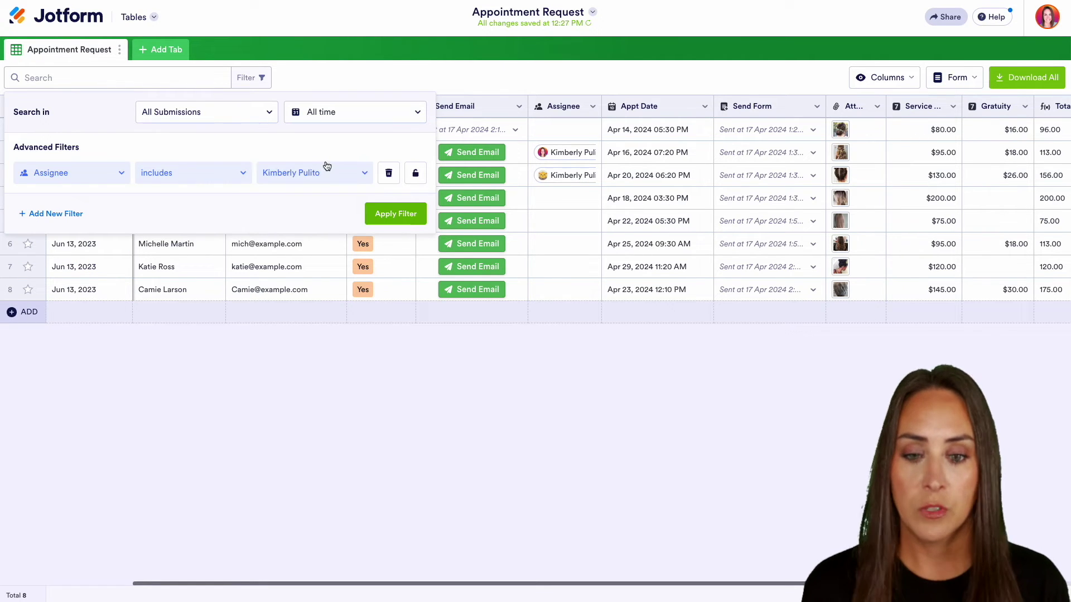
left_click(395, 214)
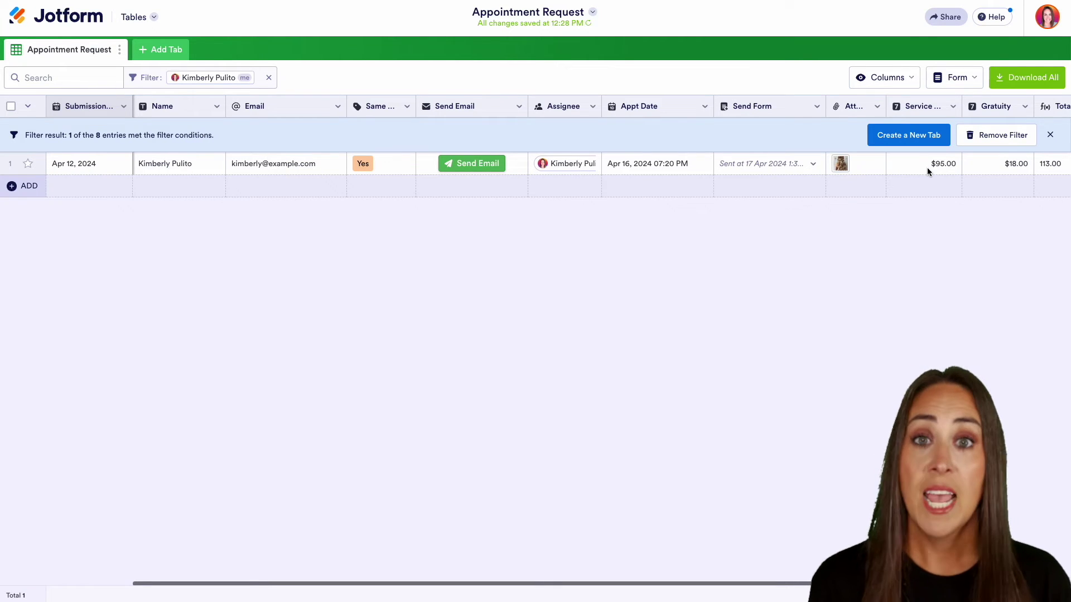
Save the filtered view as a new tab named after the stylist
left_click(923, 139)
type("Kimb e")
left_click(660, 361)
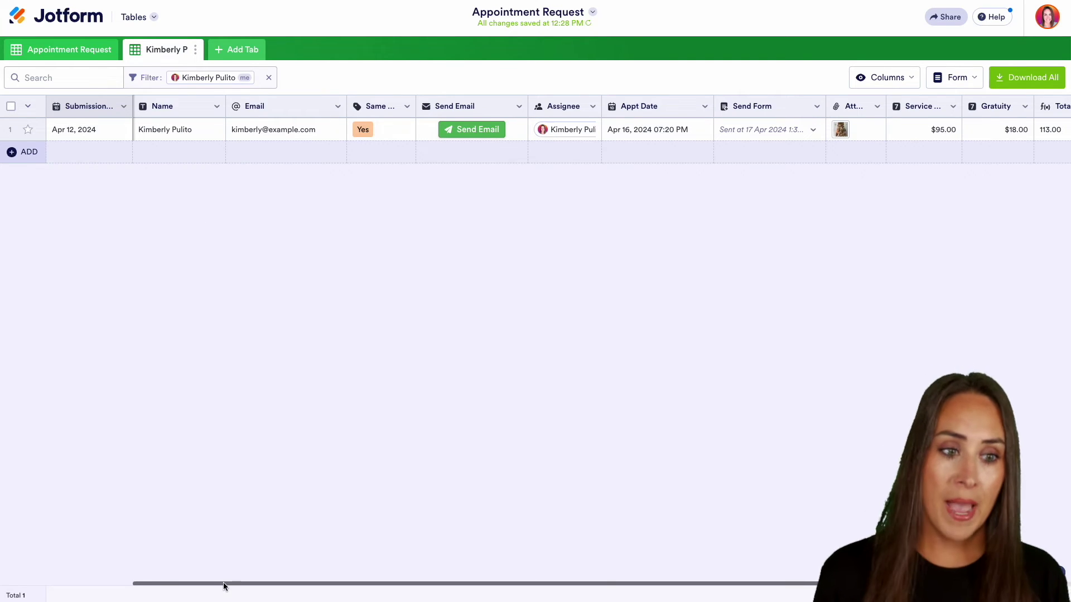
left_click_drag(220, 583, 159, 582)
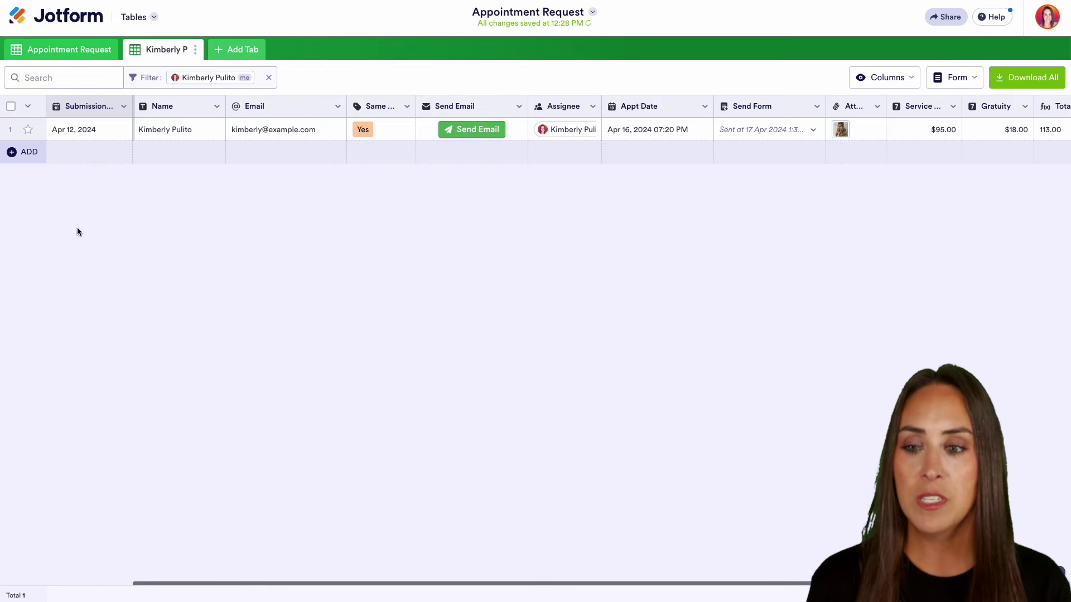
left_click(115, 132)
left_click(112, 131)
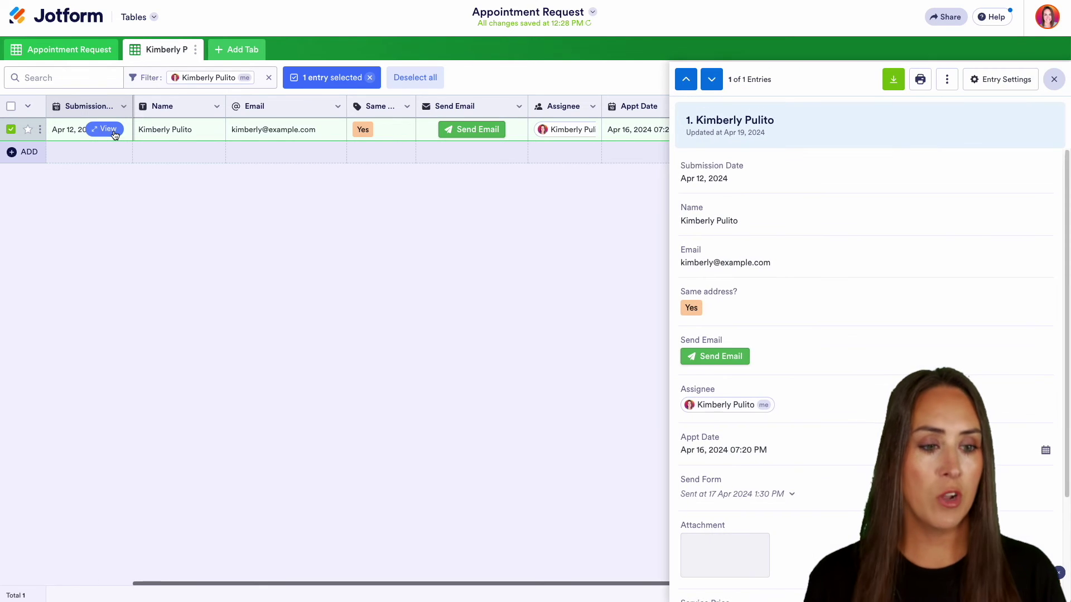
scroll(908, 273, "down", 1)
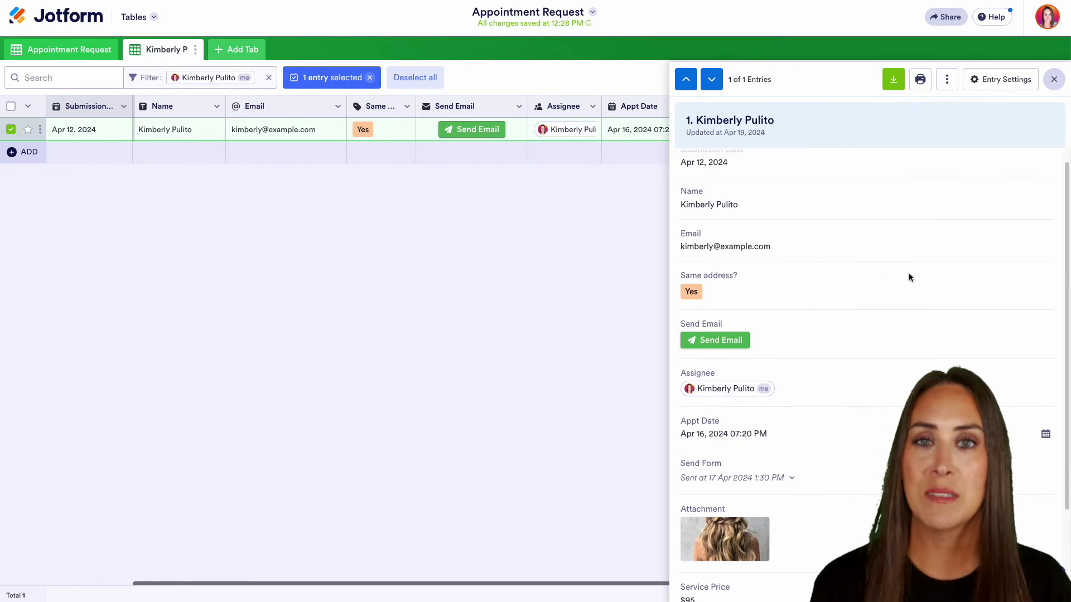
left_click(565, 295)
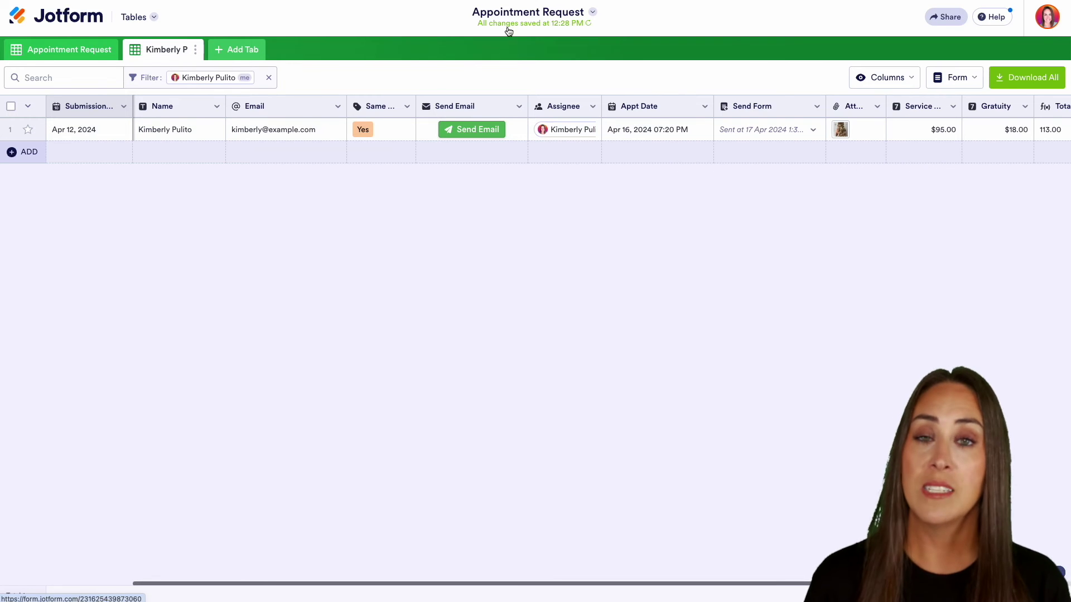
Look over the table's revision history, with versions back to 28 Mar 2024, then close it
left_click(588, 23)
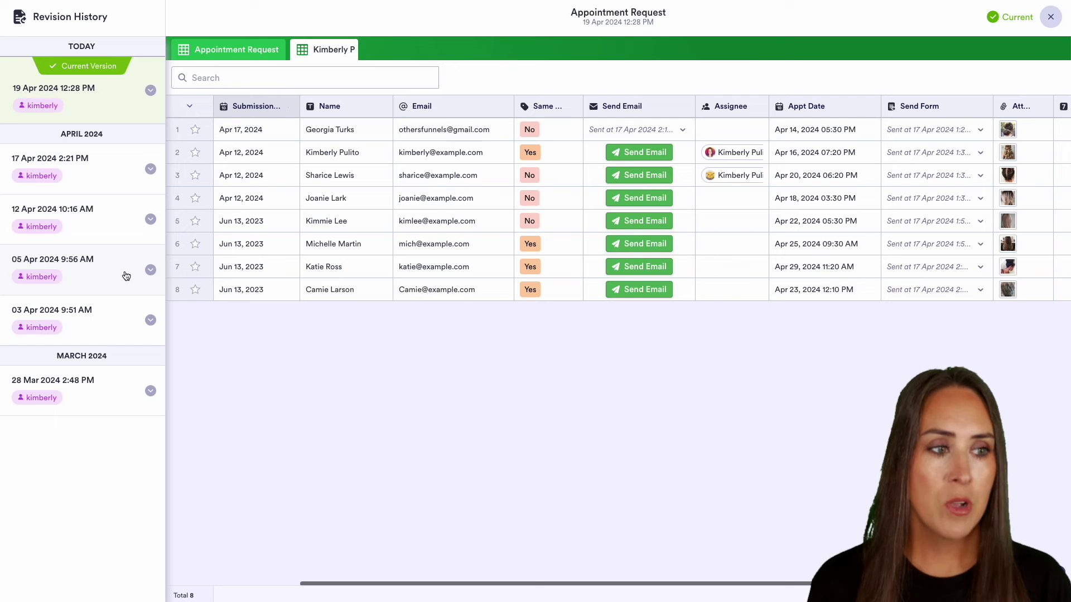
left_click(1051, 18)
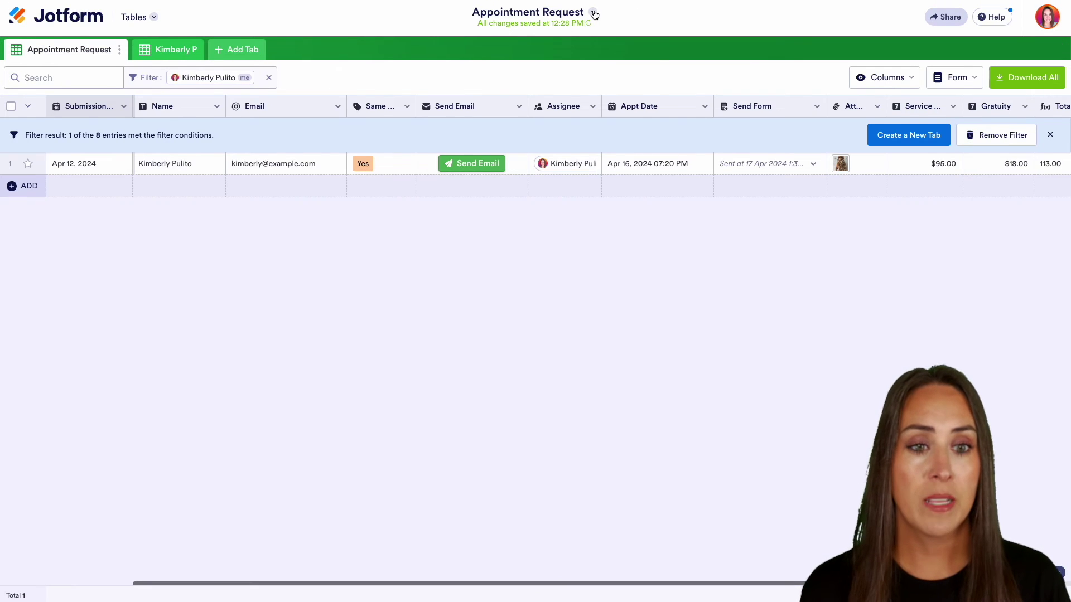
left_click(594, 14)
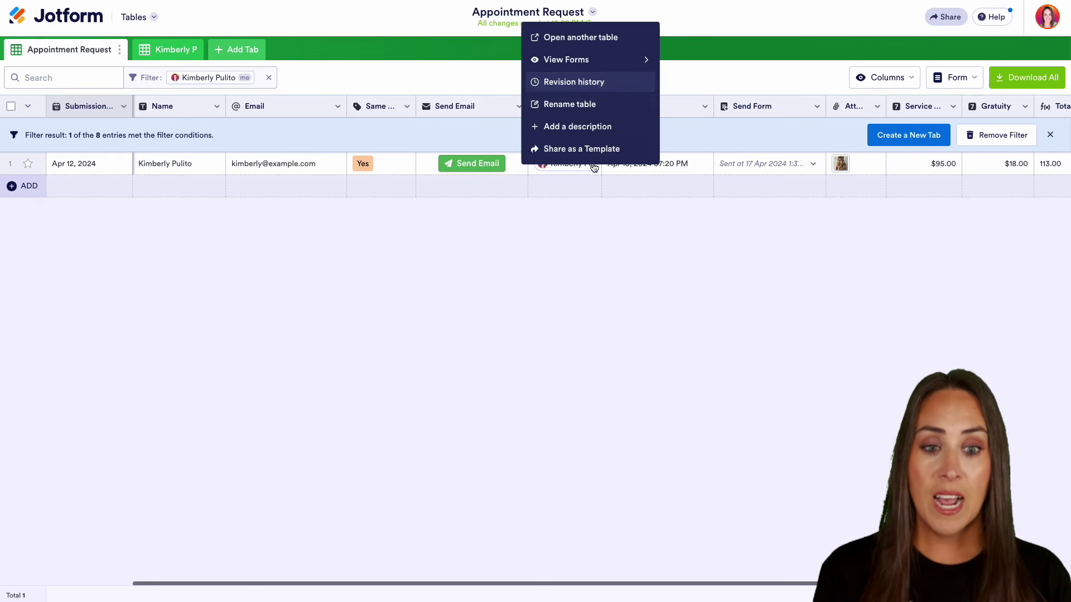
Close the title menu and open the stylist entry's actions to show its Download options
left_click(580, 262)
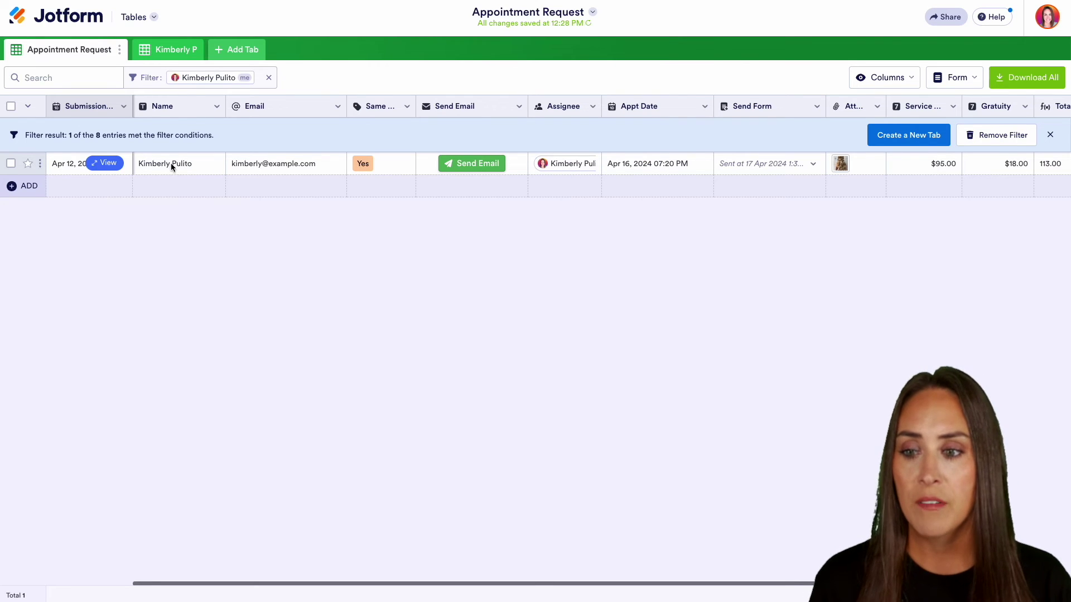
left_click(40, 164)
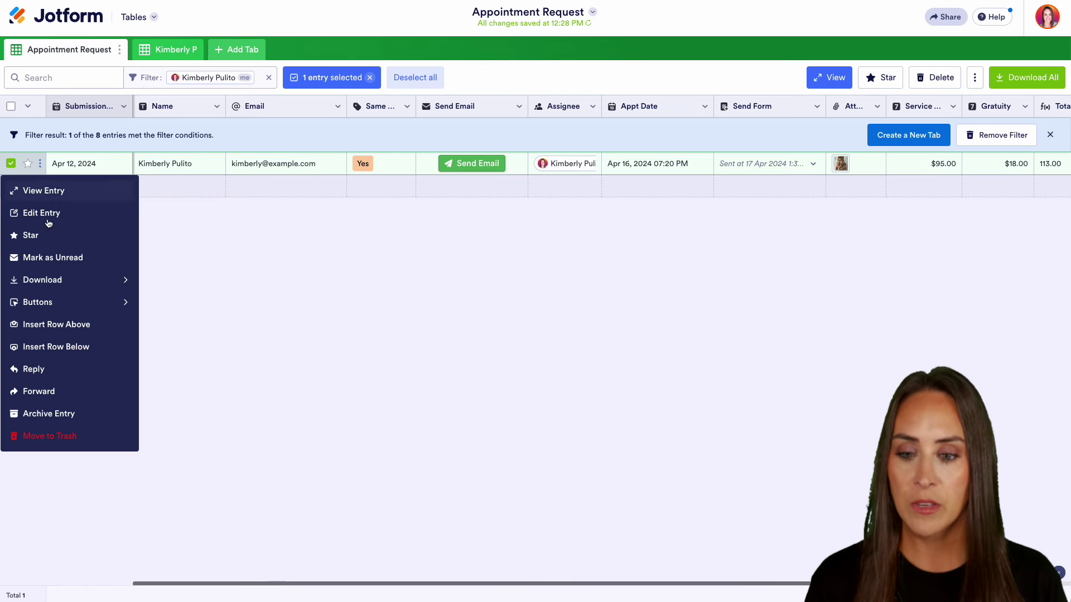
Download the stylist's entry as a PDF, check its 113.00 total, and close it
mouse_move(58, 279)
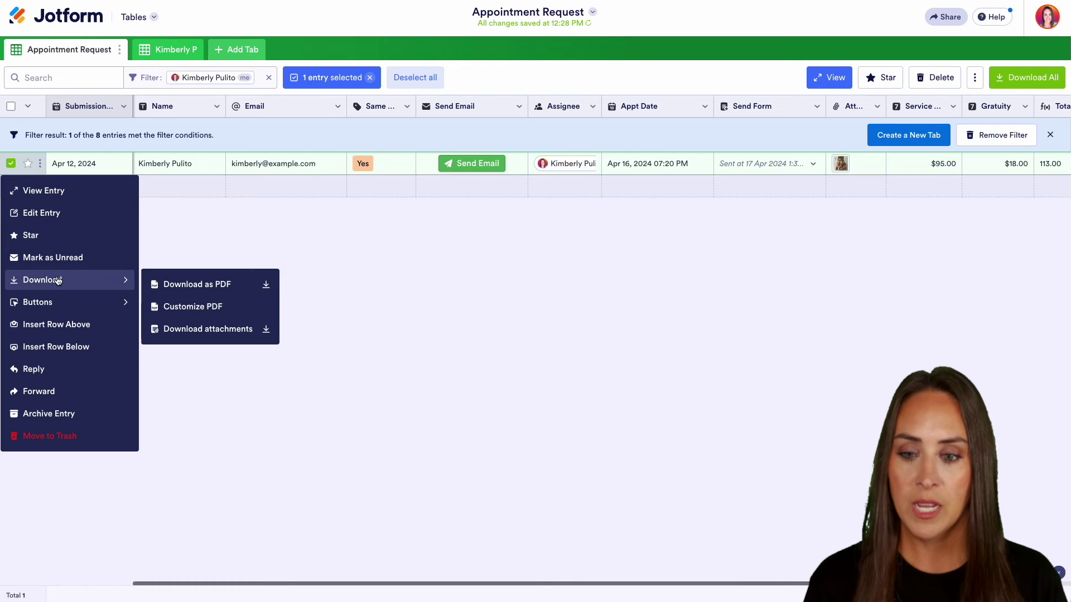
left_click(224, 285)
scroll(811, 445, "down", 1)
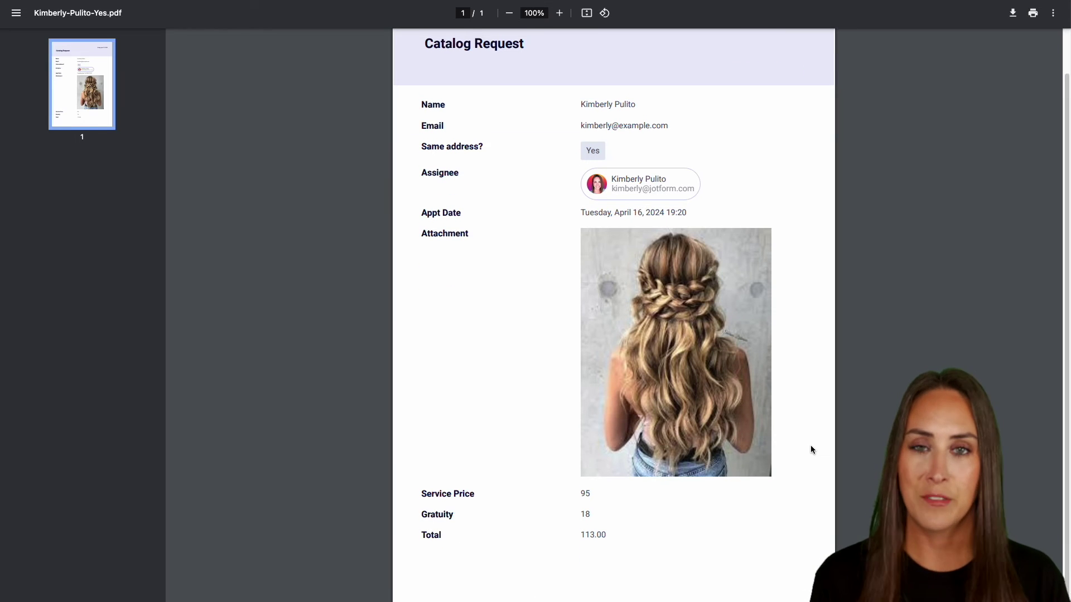
scroll(811, 449, "up", 1)
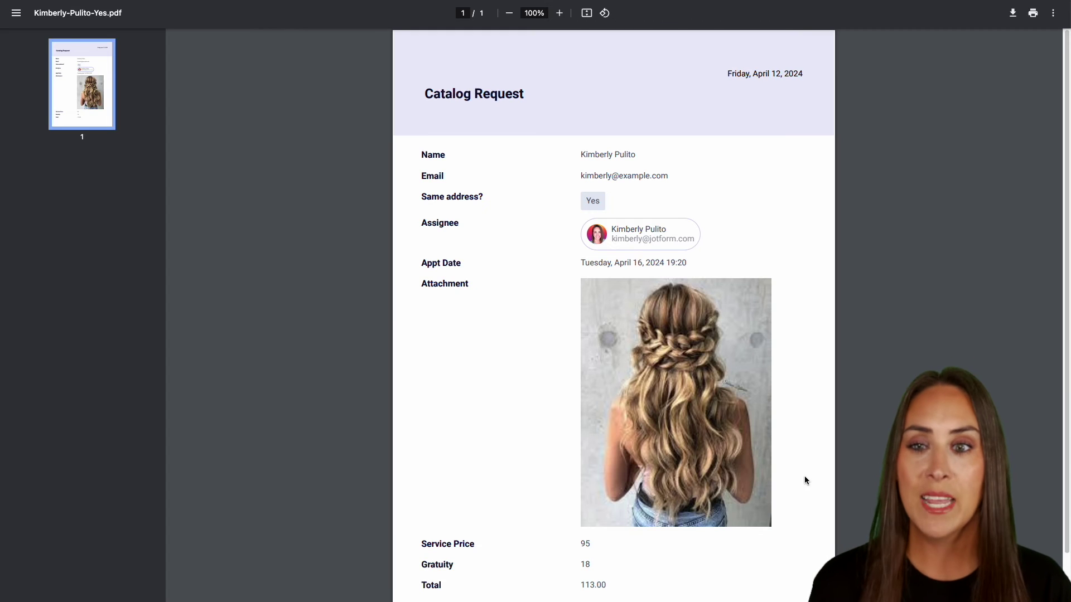
key("ctrl+w")
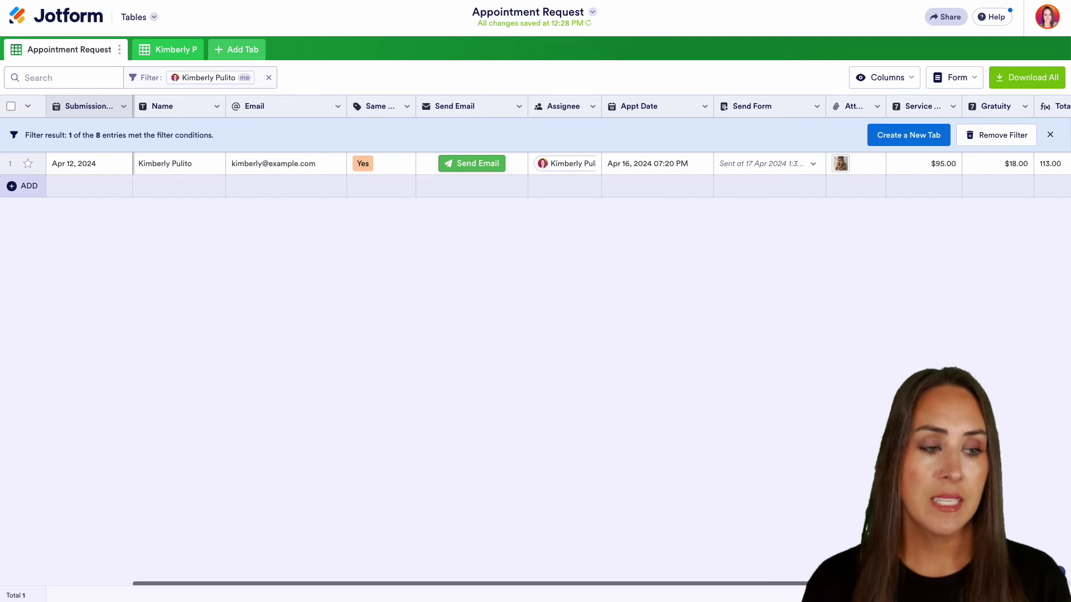
Remove the assignee filter so all 8 entries show again
left_click(1003, 135)
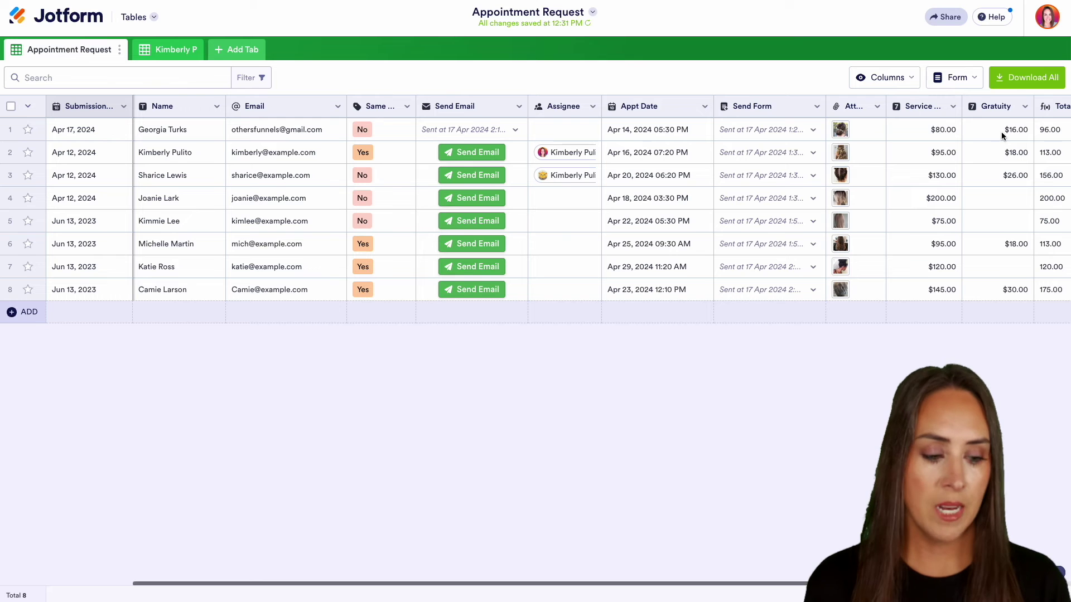
scroll(601, 212, "right", 1)
scroll(535, 212, "right", 2)
Set up a Follow Up connected column pulling Appointment Follow Up's 'How was your service?' answers
left_click(1036, 106)
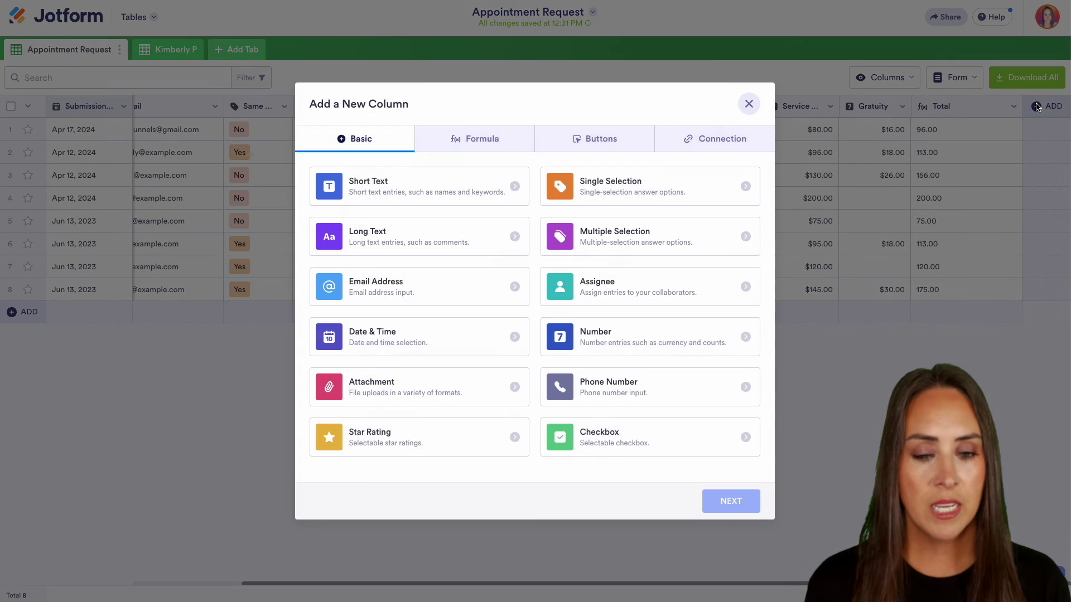
left_click(689, 141)
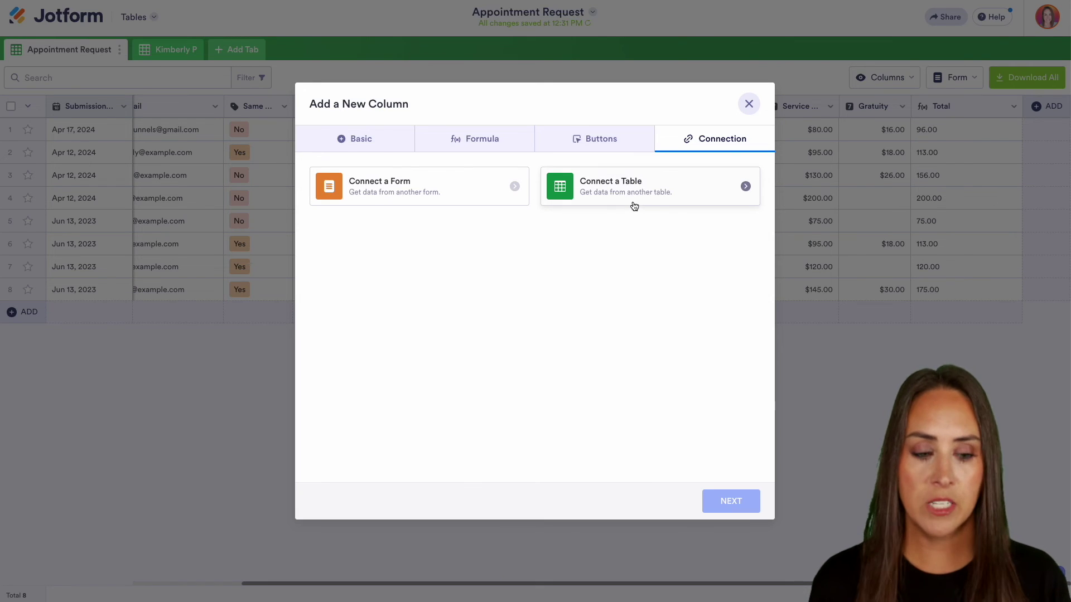
left_click(444, 196)
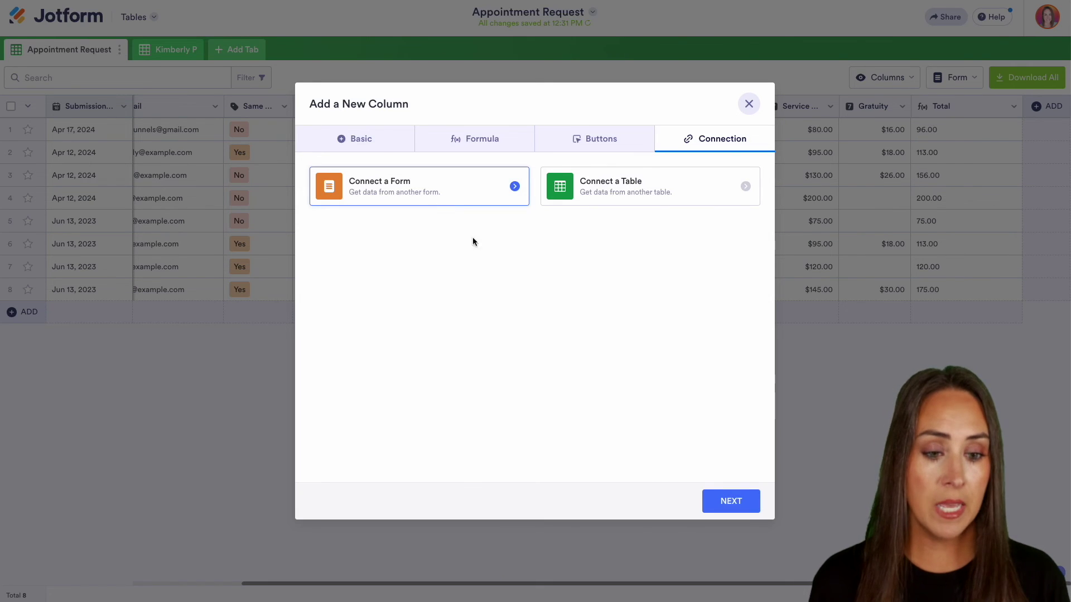
left_click(734, 505)
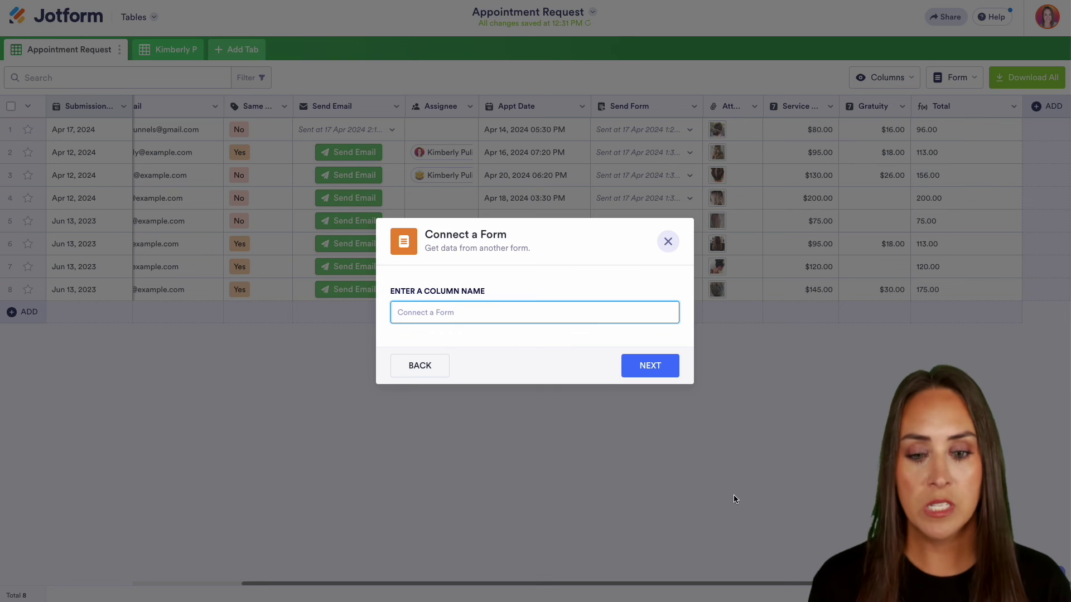
type("Follow Up")
left_click(649, 365)
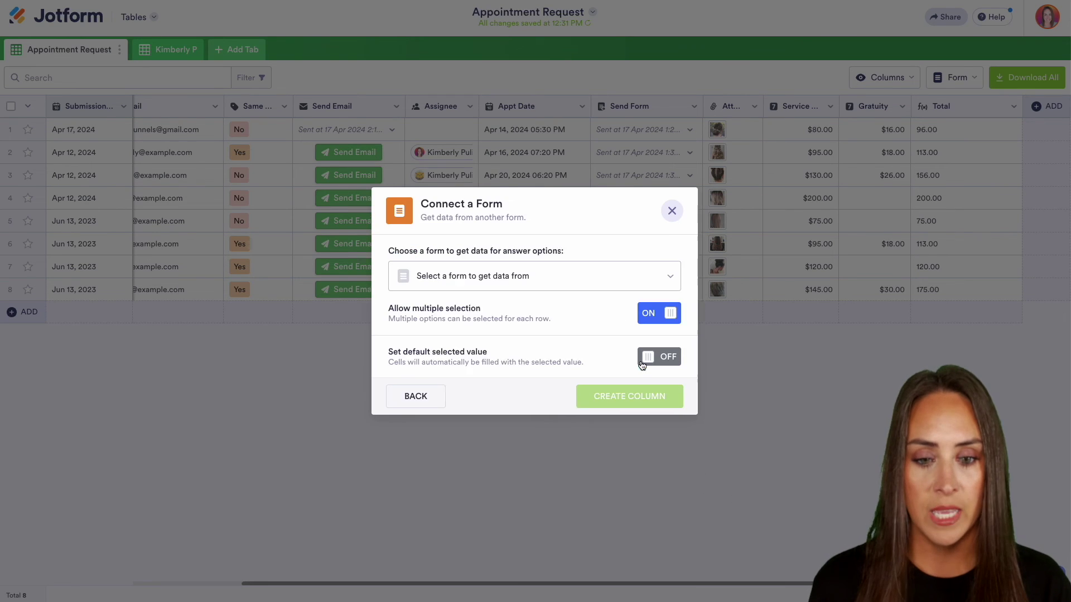
left_click(536, 282)
left_click(489, 307)
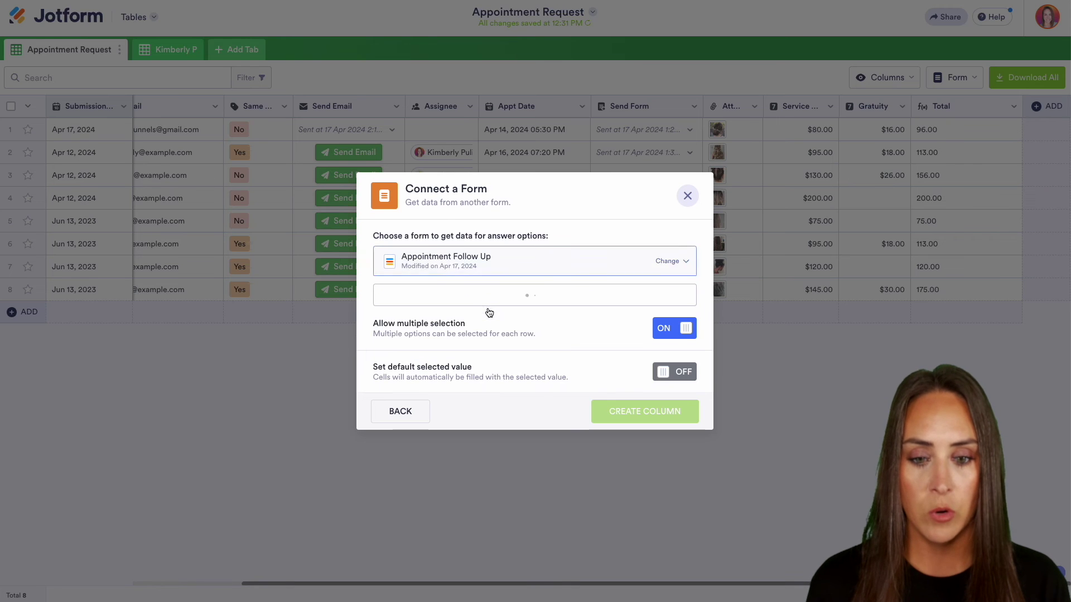
left_click(490, 303)
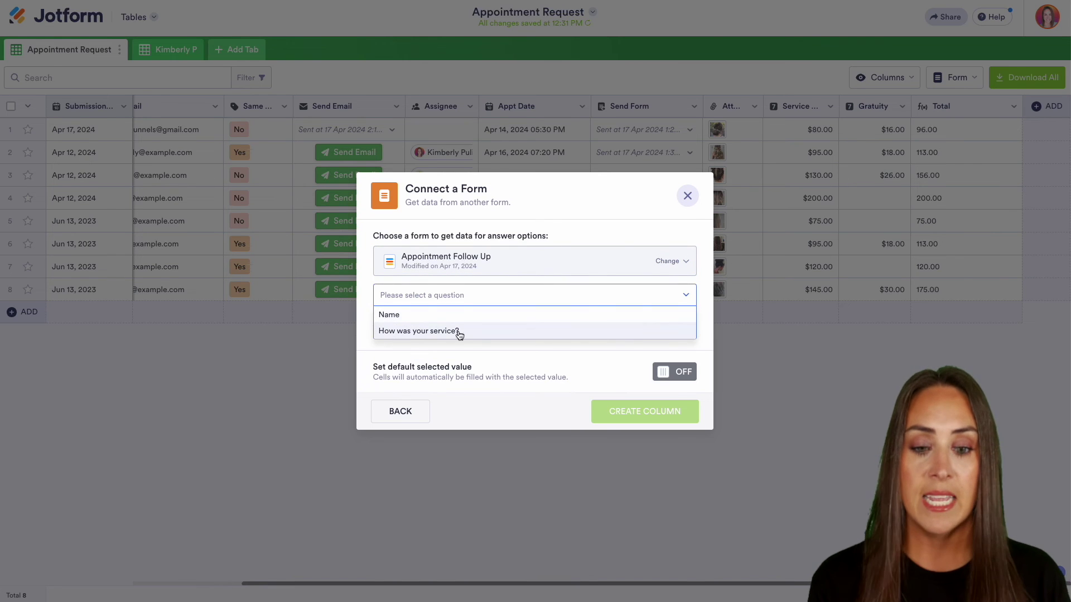
left_click(481, 333)
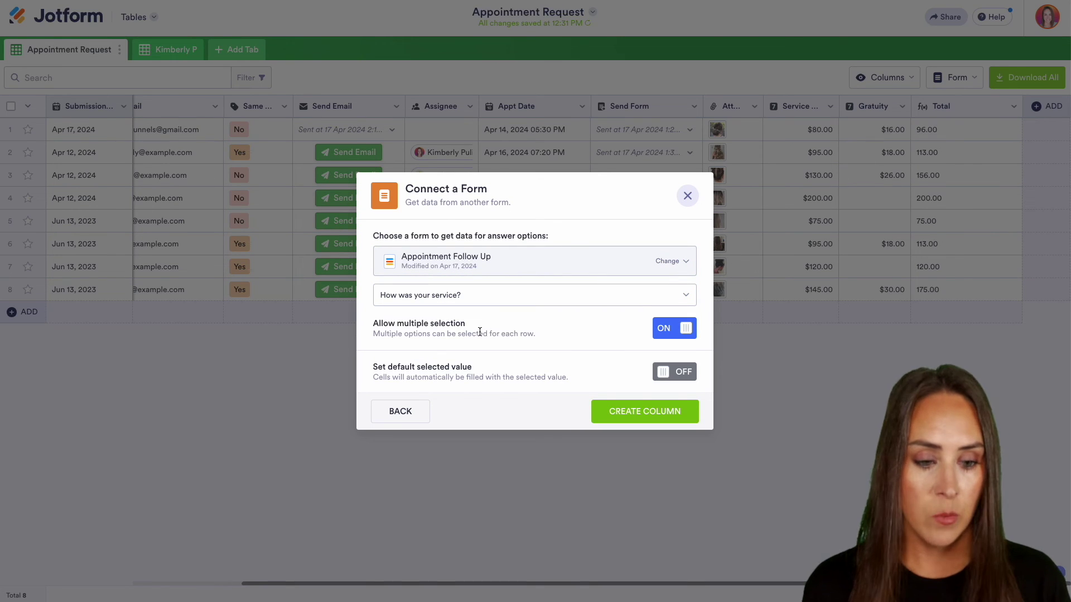
Create the Follow Up column so it appears at the end of the table
left_click(607, 415)
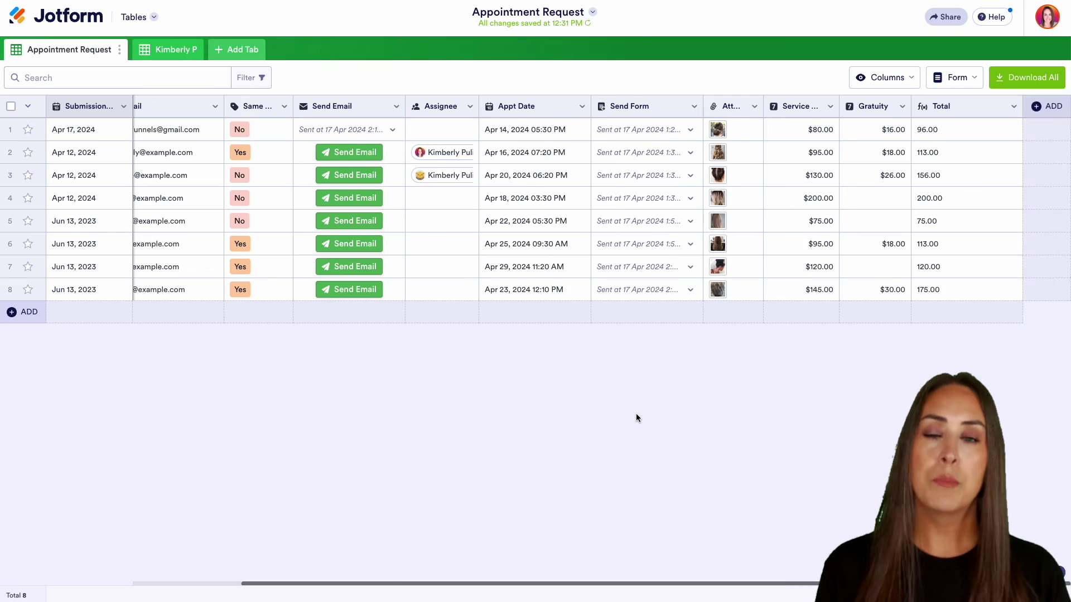